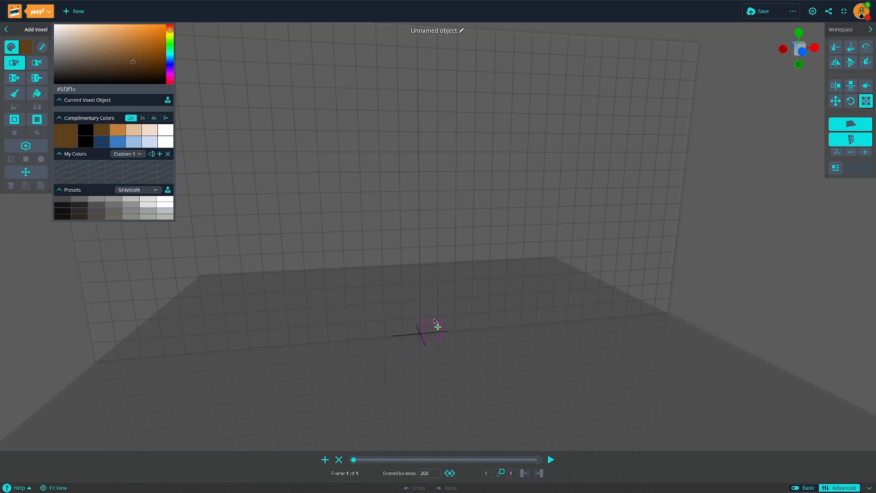
Step: Stack brown #5f3f1c voxels into a tall, one-voxel-thick vertical column at the grid origin
left_click_drag(433, 321, 433, 170)
key("ctrl+z")
right_click_drag(490, 324, 556, 370)
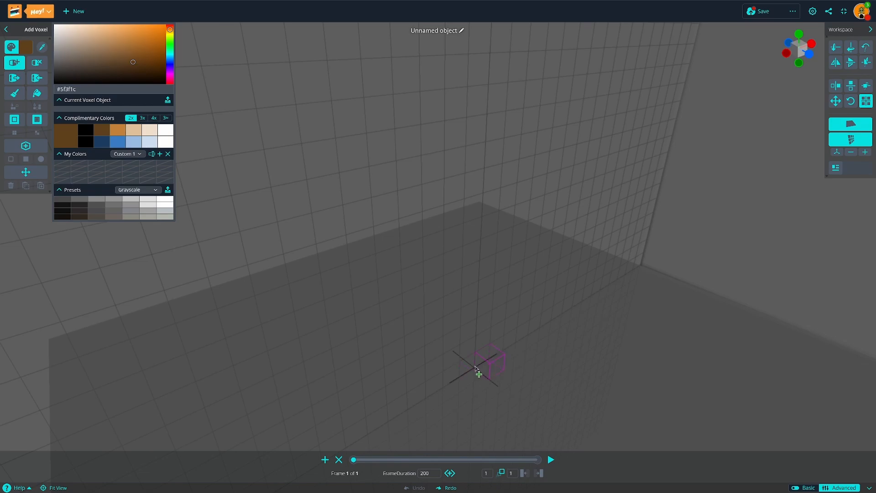
right_click_drag(480, 370, 461, 311)
scroll(460, 312, "down", 3)
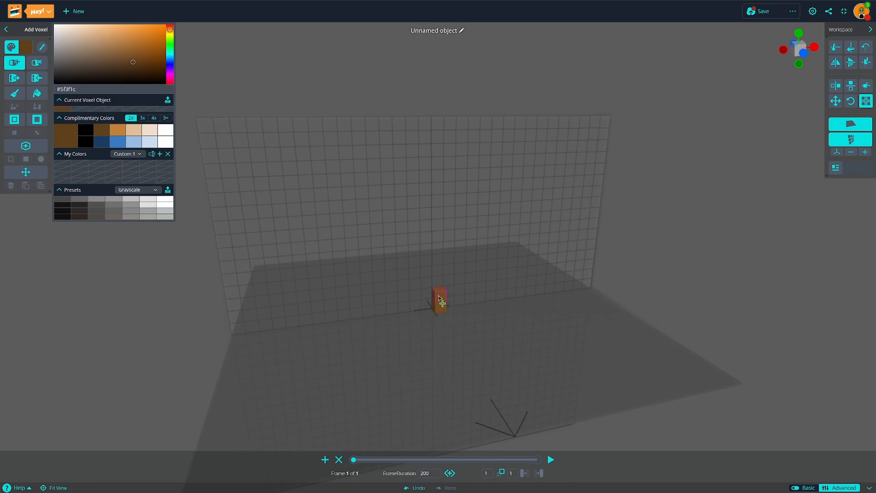
left_click_drag(433, 210, 435, 101)
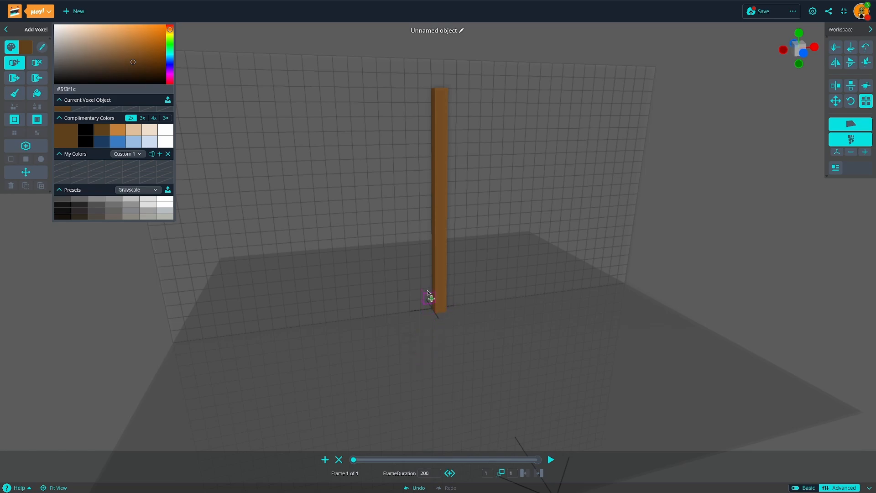
Step: Complete a rectangular door outline from the column and fill its opening into a solid brown panel
middle_click_drag(515, 274, 478, 349)
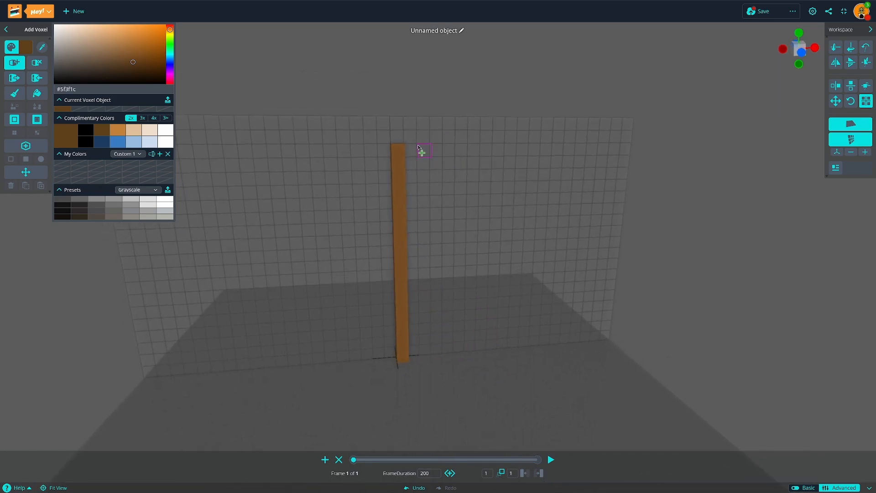
mouse_move(420, 150)
left_mouse_down()
mouse_move(516, 151)
mouse_move(517, 257)
left_mouse_up()
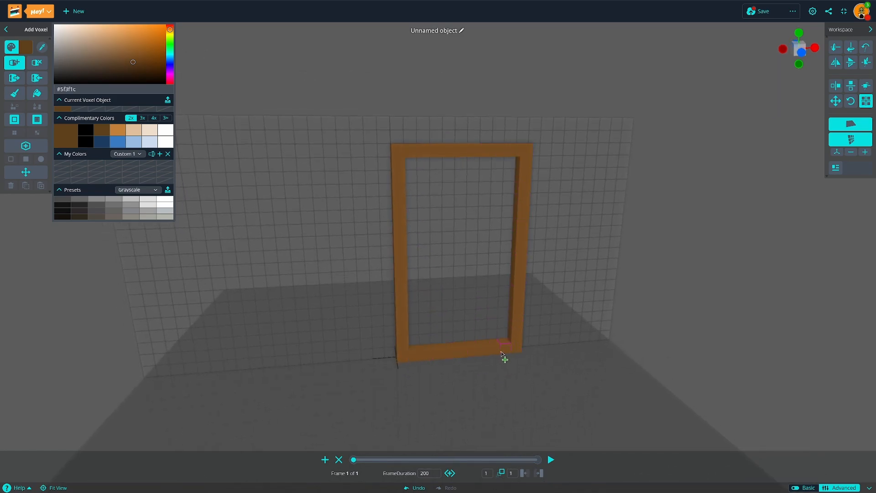
left_click(15, 78)
right_click_drag(365, 191, 553, 234)
left_click_drag(529, 246, 508, 335)
right_click_drag(588, 392, 479, 280)
Step: Set the color to #917900 and paint two hinges on one vertical edge of the door with the Color Brush
left_click_drag(77, 50, 54, 50)
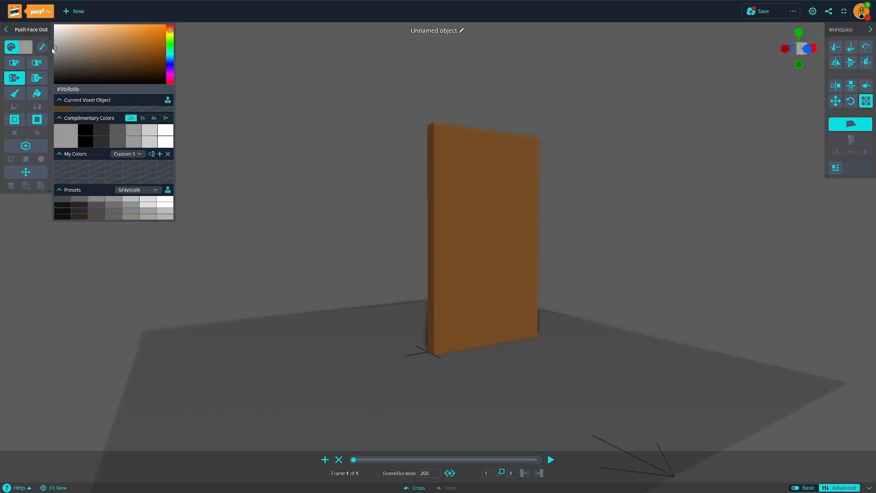
mouse_move(170, 32)
left_mouse_down()
mouse_move(155, 49)
mouse_move(182, 54)
mouse_move(168, 50)
left_mouse_up()
left_click(14, 93)
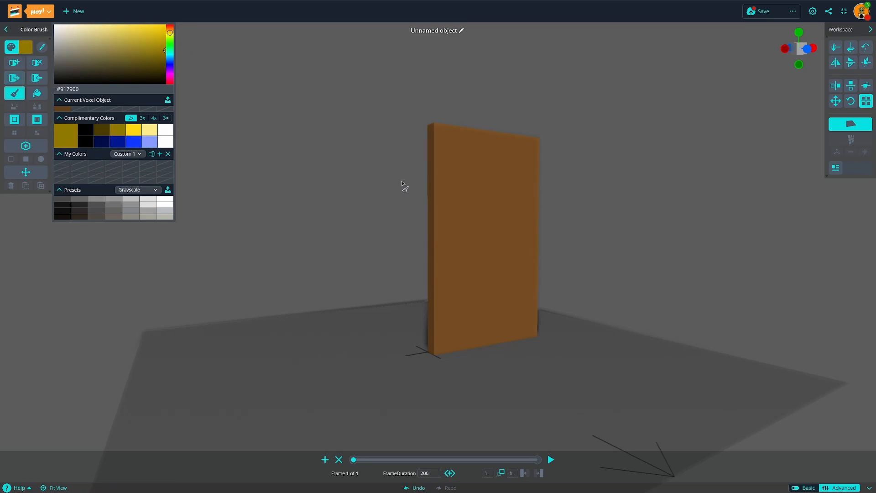
left_click(438, 193)
right_click_drag(441, 326, 469, 312)
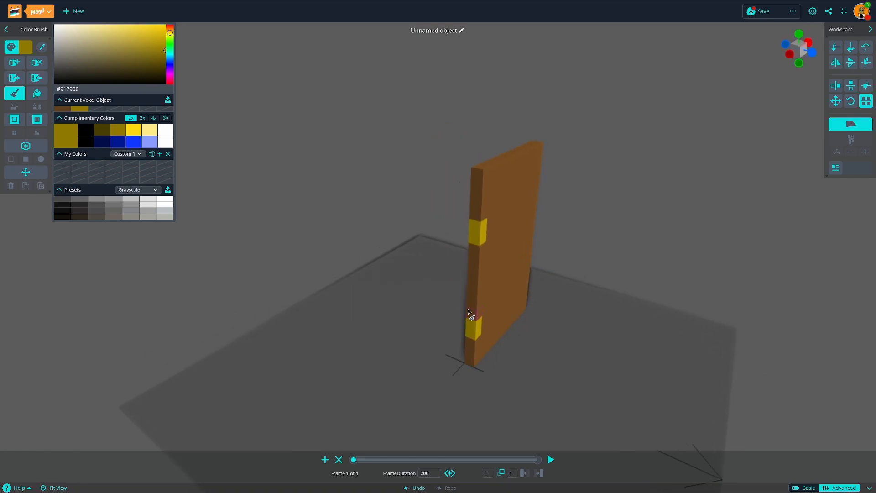
Step: Paint a #917900 handle on the door's front face near the edge opposite the hinges
right_click_drag(466, 263, 397, 284)
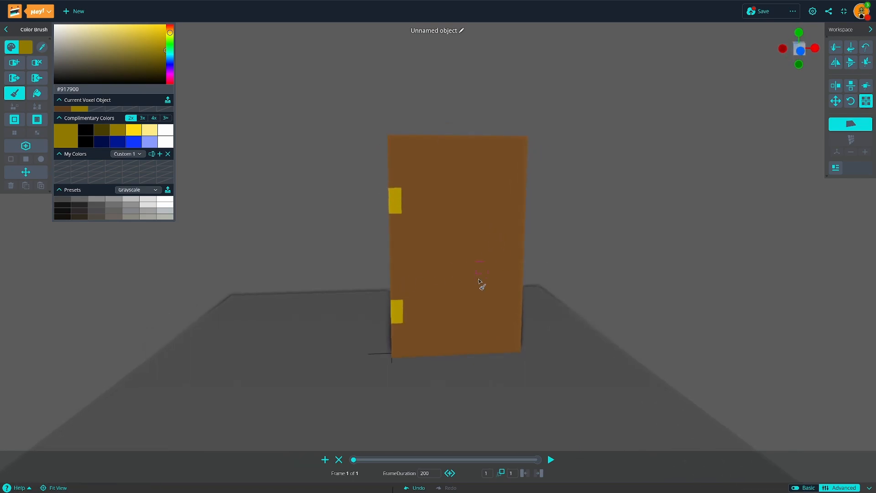
left_click(500, 270)
right_click_drag(500, 270, 475, 326)
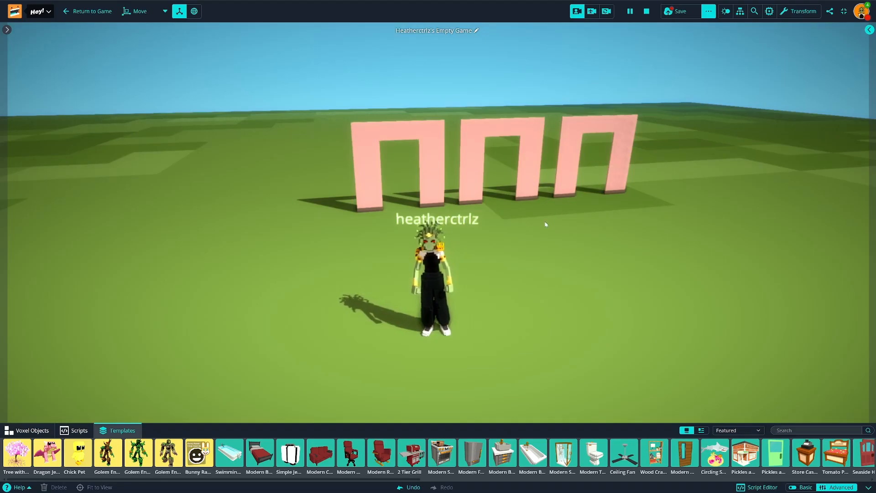
Step: Place the Pickles and Produce Door template on the grass beside the row of pink doorways
scroll(502, 454, "down", 4)
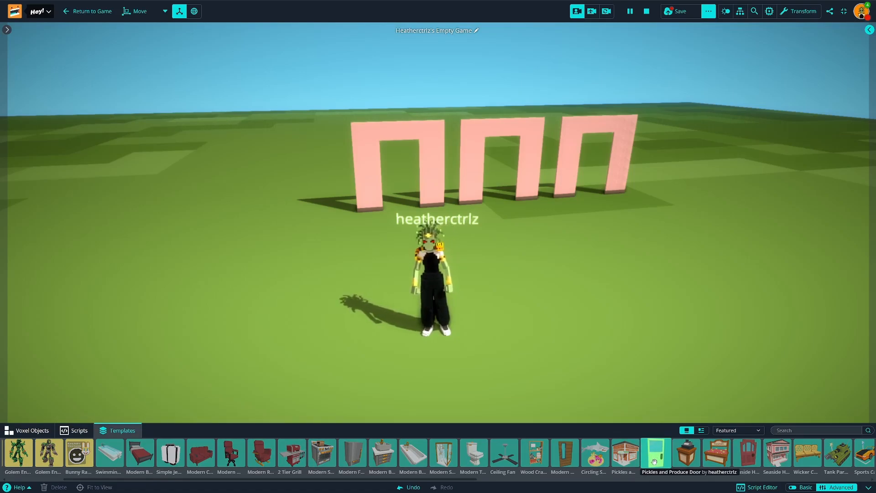
left_click_drag(654, 461, 249, 194)
Step: Walk the avatar toward and away from the green door to test it, and review its attached components
key("a")
key("w")
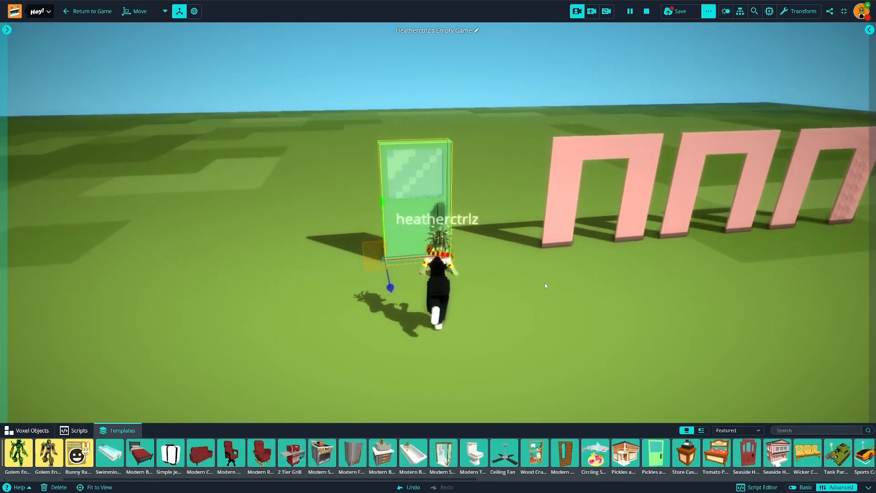
key("s")
key("w")
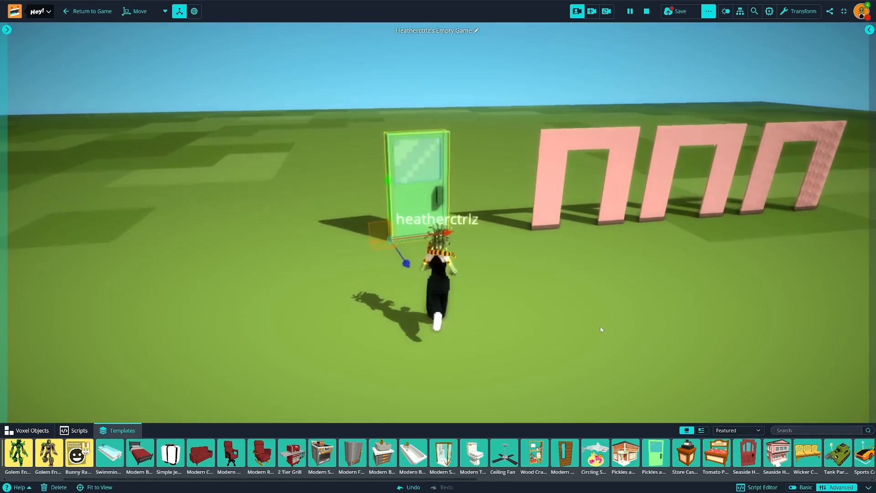
key("s")
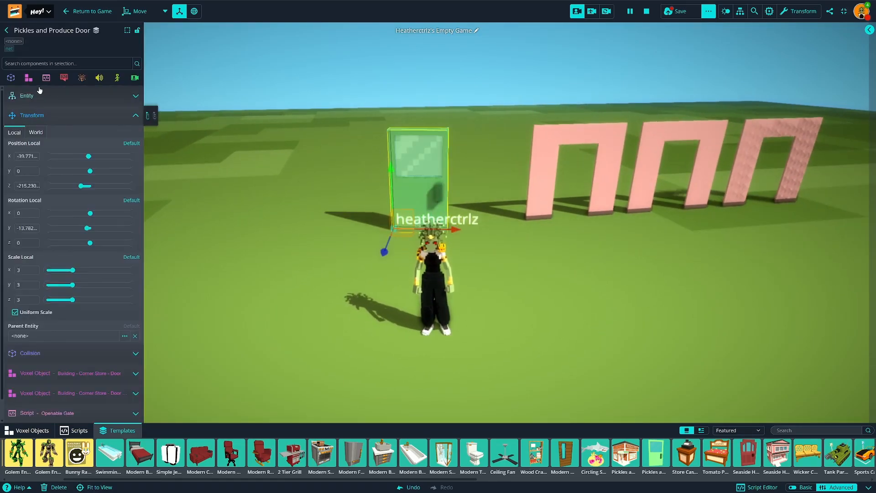
left_click(55, 114)
mouse_move(82, 195)
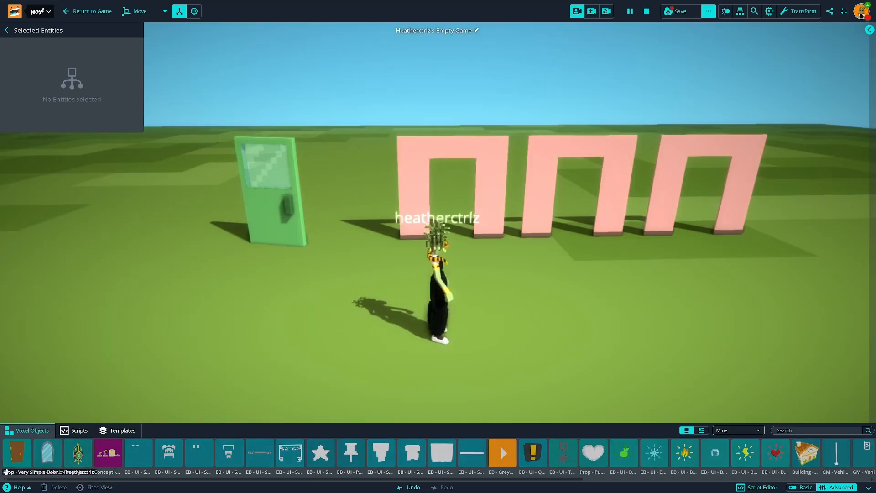
Step: Place the Prop - Very Simple Door voxel object near the first pink doorway and scale it uniformly to about 2.355
left_click_drag(17, 453, 350, 262)
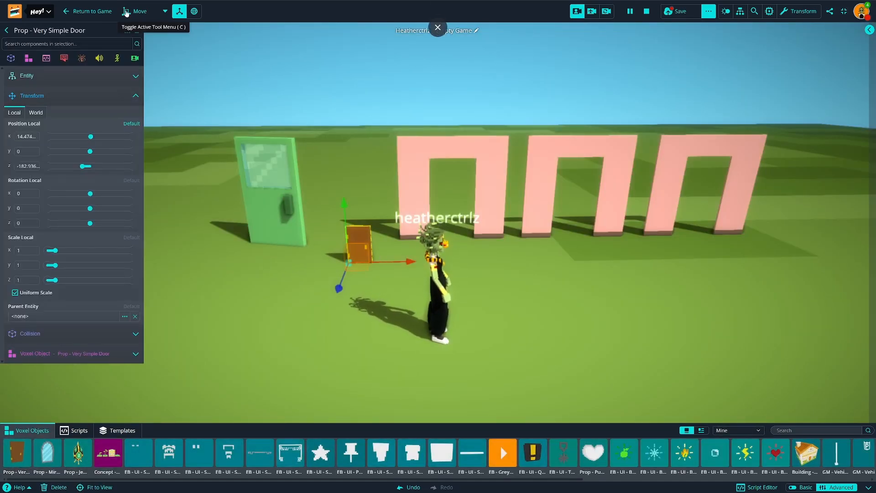
left_click(137, 11)
left_click(146, 38)
left_click_drag(349, 263, 387, 228)
Step: Move the brown door into the opening of the first pink doorway
left_click(138, 11)
left_click(132, 39)
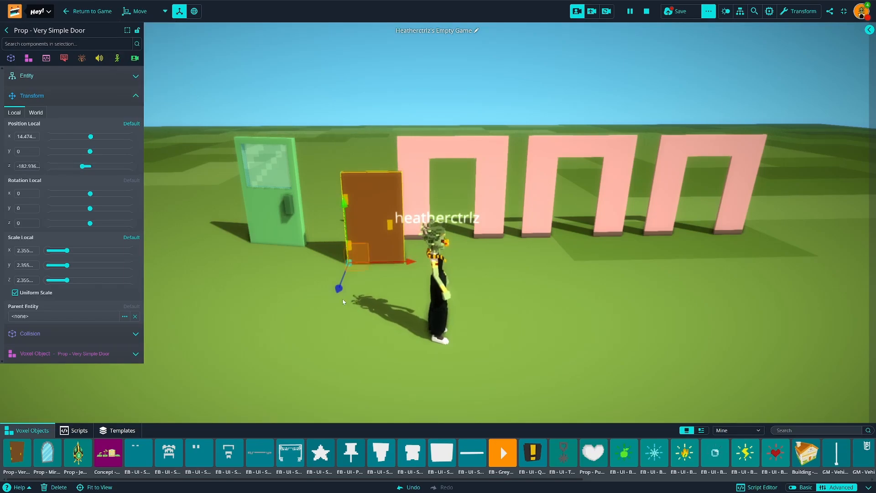
left_click_drag(365, 268, 445, 244)
Step: Copy the Openable Gate script from the green door and paste it as a new component on the brown door
left_click(276, 198)
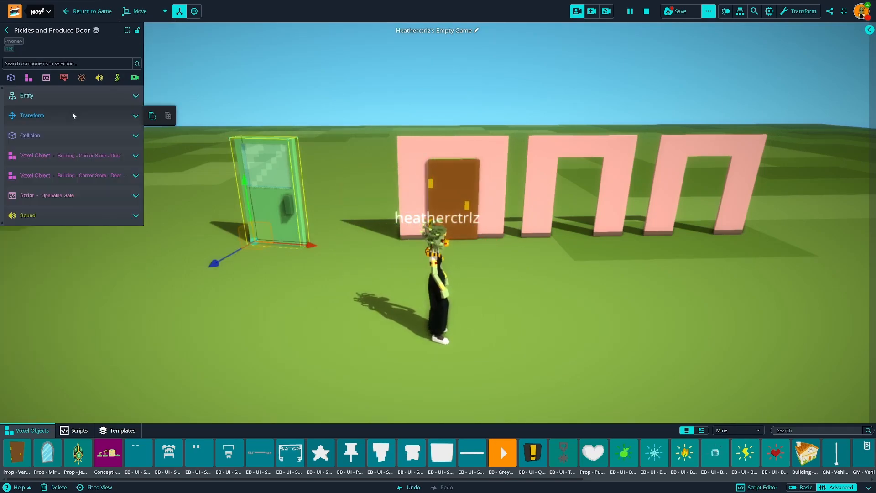
mouse_move(88, 199)
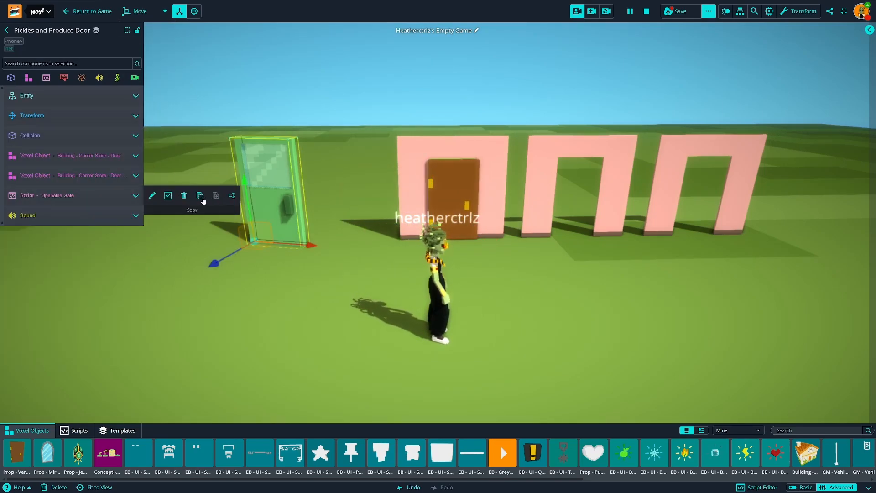
left_click(427, 201)
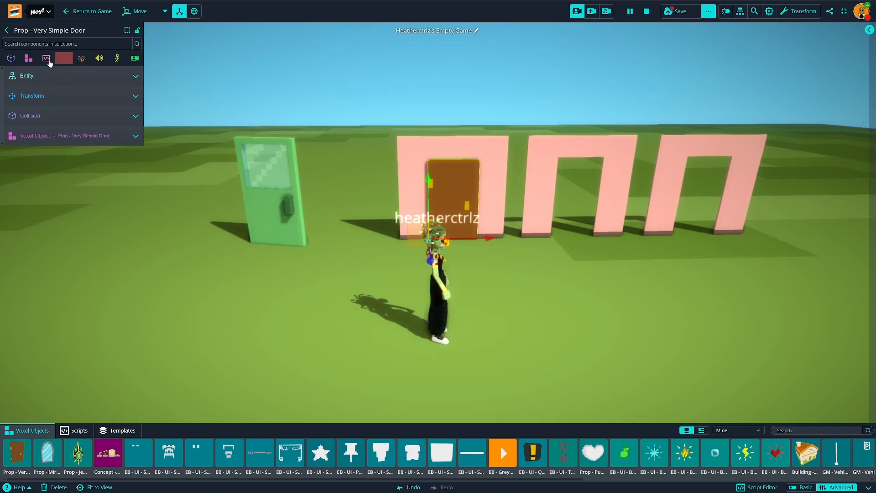
left_click(46, 58)
left_click(42, 106)
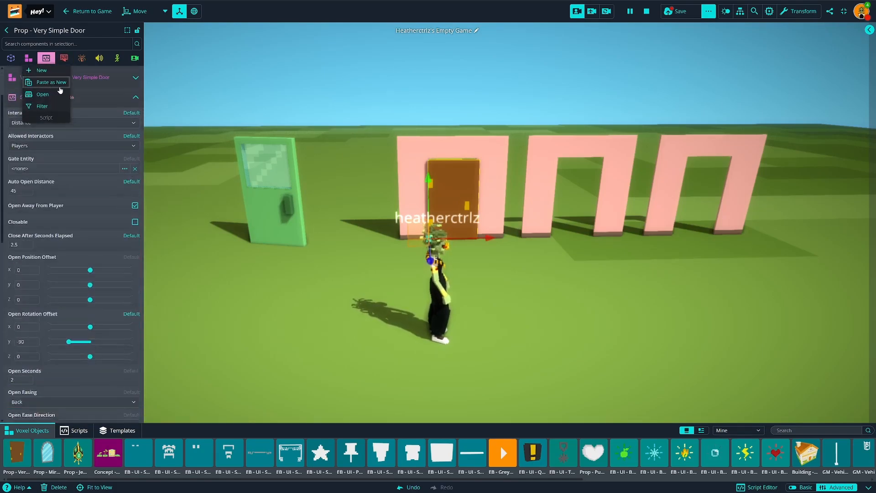
Step: Deselect the brown door and walk the avatar up to it and back to test its opening
left_click(458, 300)
key("w")
key("s")
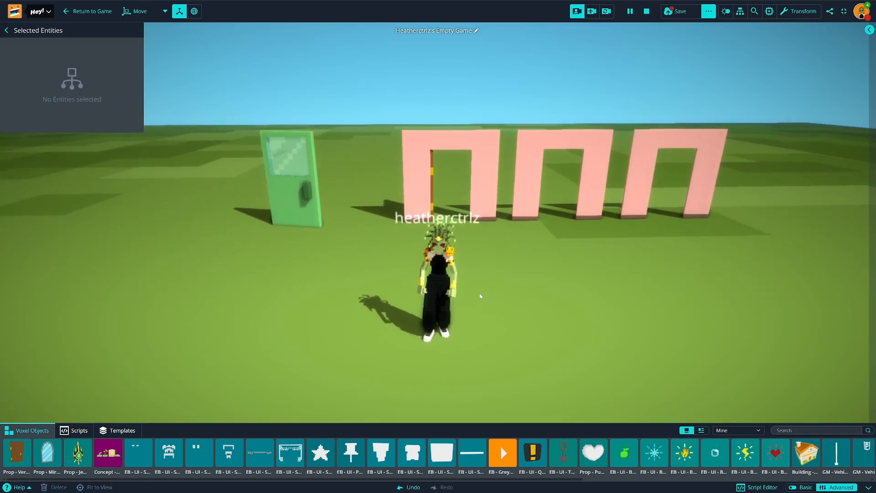
key("w")
key("s")
Step: Place the Prop - Mirror voxel object at the second pink doorway and scale it up to fill the opening
left_click_drag(47, 453, 573, 245)
key("d")
key("w")
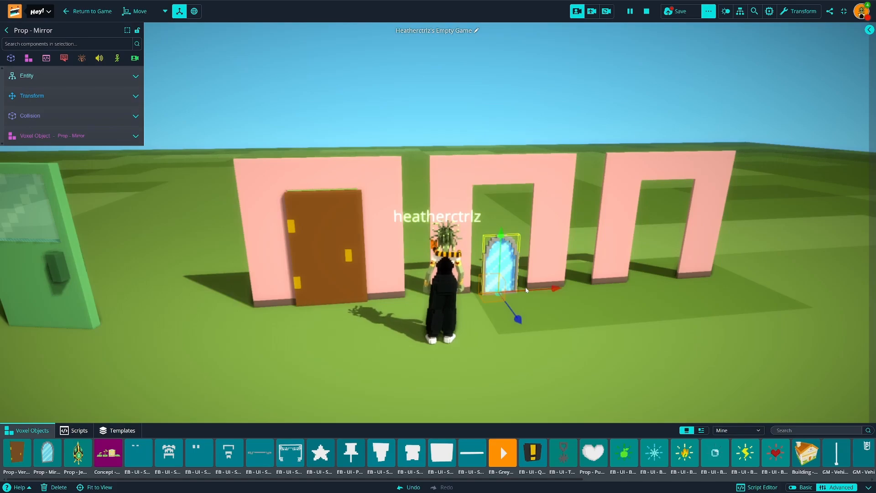
left_click(165, 11)
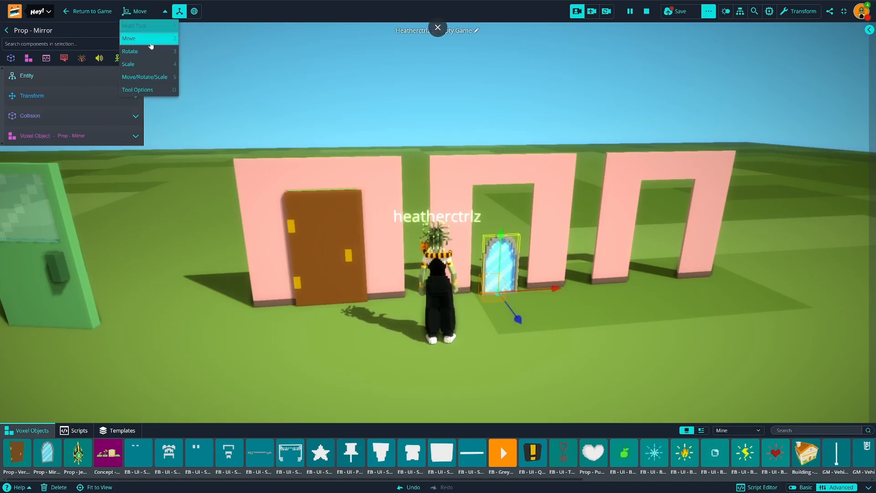
left_click(129, 63)
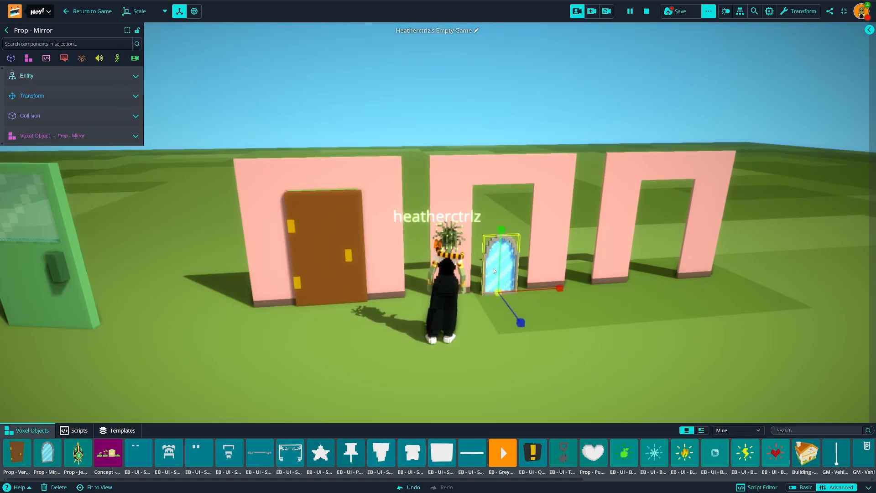
left_click_drag(498, 292, 577, 278)
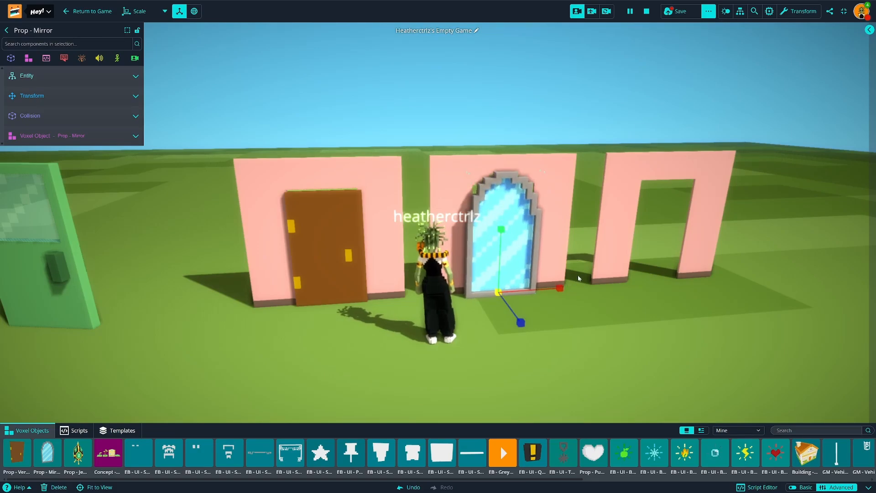
Step: Paste the copied Openable Gate script onto the mirror and walk the avatar back and forth to test its swing
left_click(46, 58)
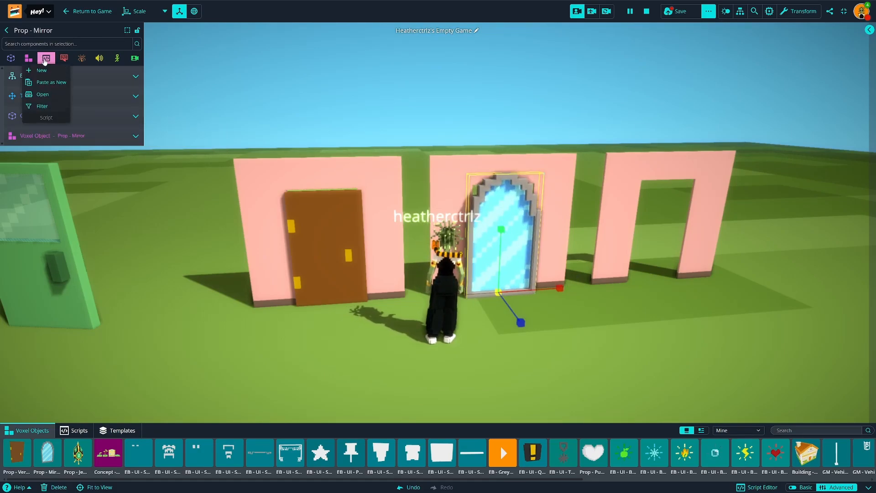
left_click(51, 82)
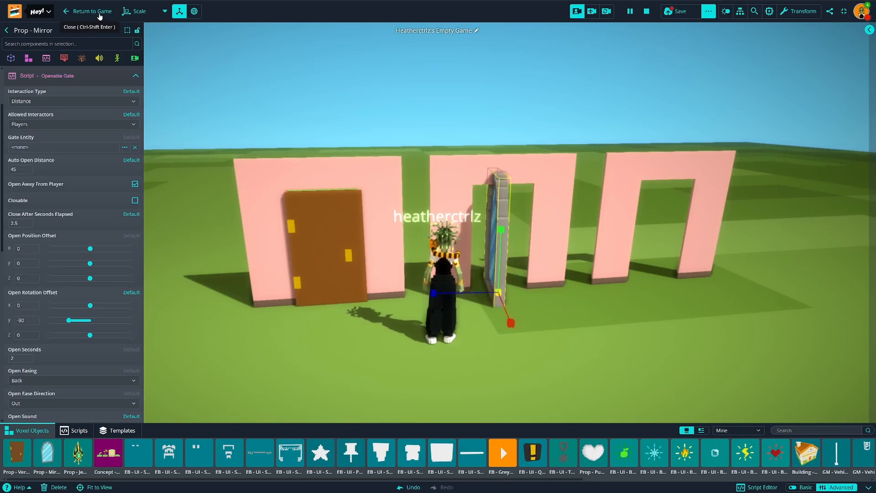
key("s")
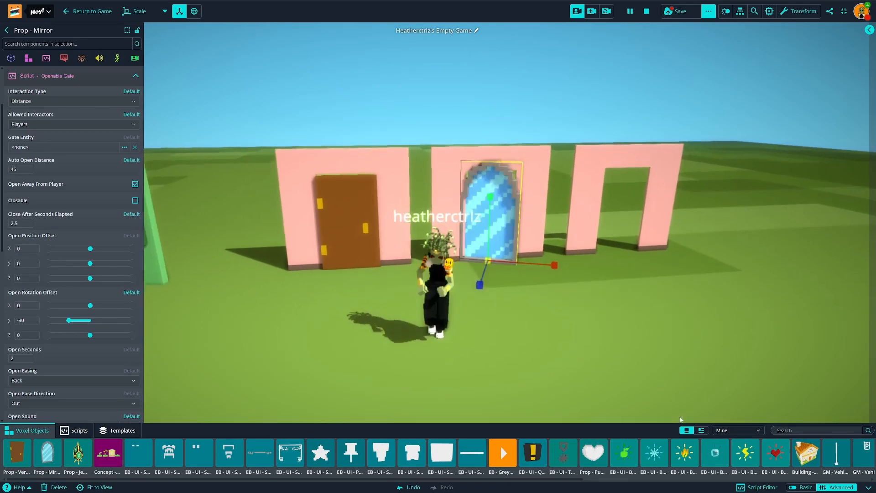
key("w")
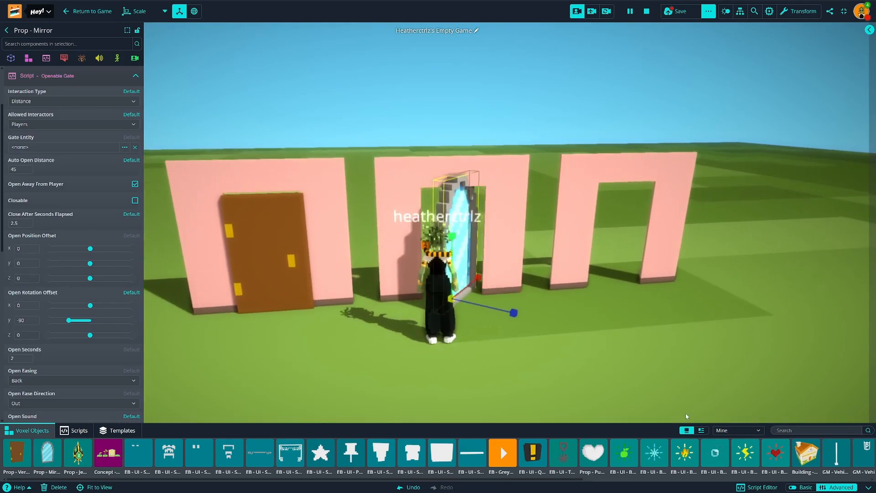
key("s")
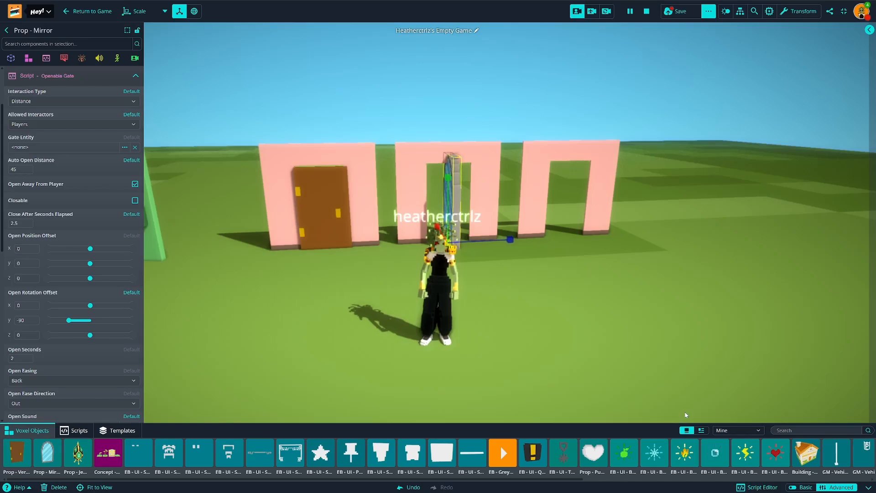
key("w")
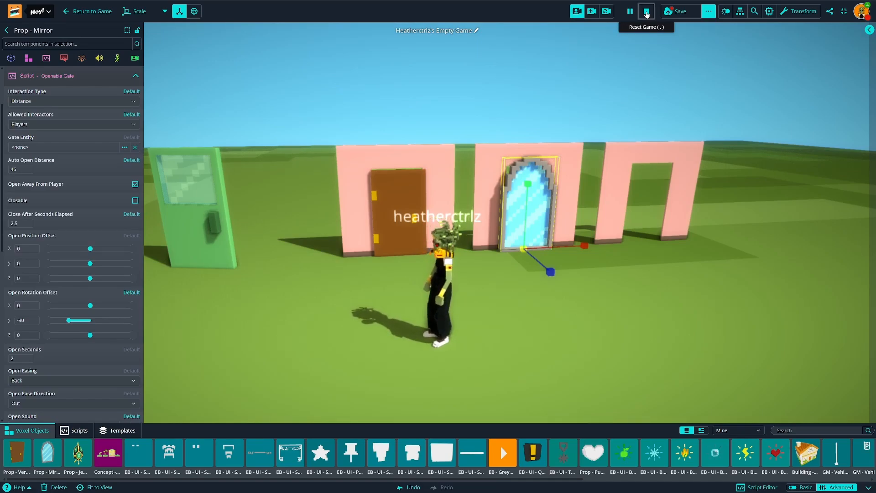
Step: Reset the game, switch to the Move tool and examine the mirror's pivot point at its base
left_click(646, 13)
left_click(137, 11)
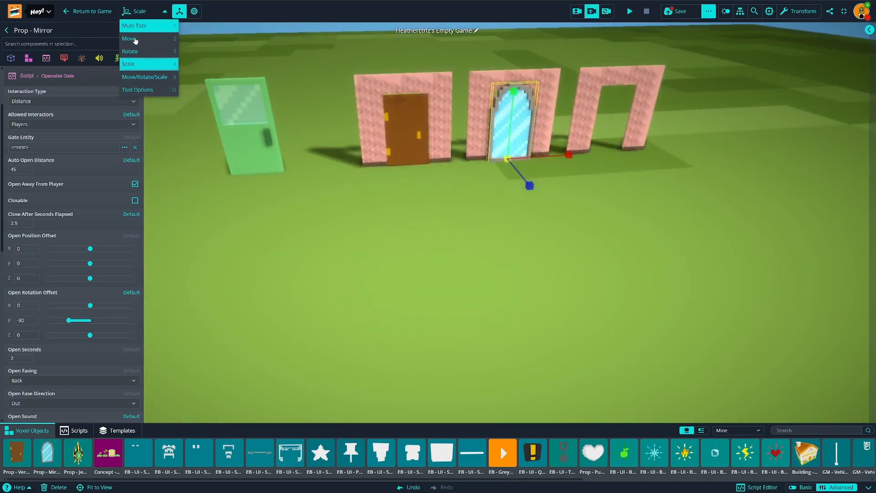
left_click(133, 39)
right_click_drag(440, 202, 435, 304)
key("w")
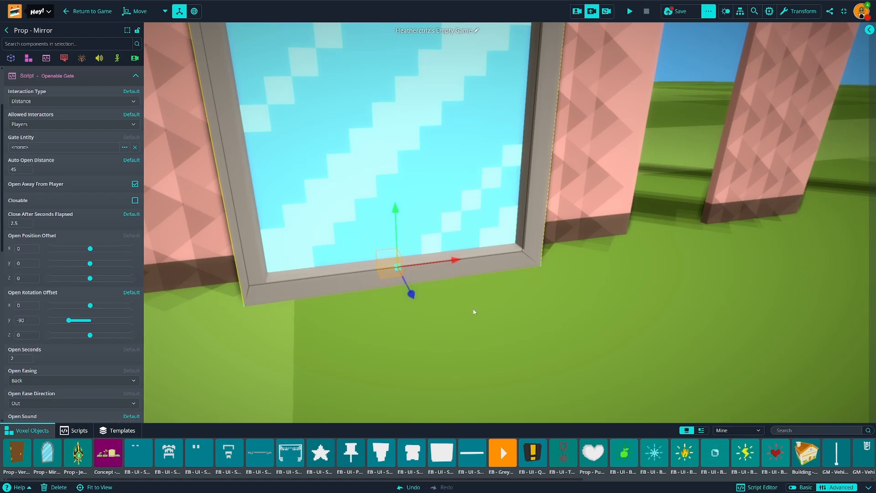
scroll(473, 321, "down", 4)
scroll(434, 280, "up", 8)
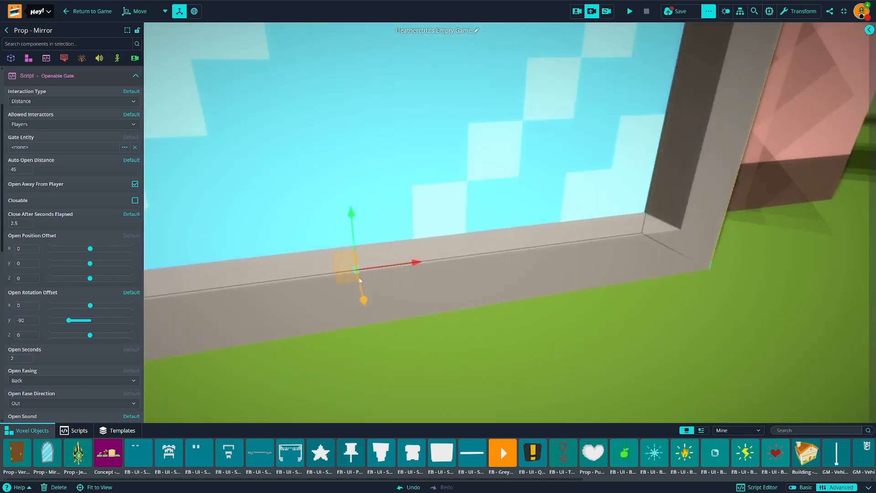
scroll(479, 324, "down", 8)
right_click_drag(483, 327, 475, 304)
right_click_drag(475, 304, 474, 301)
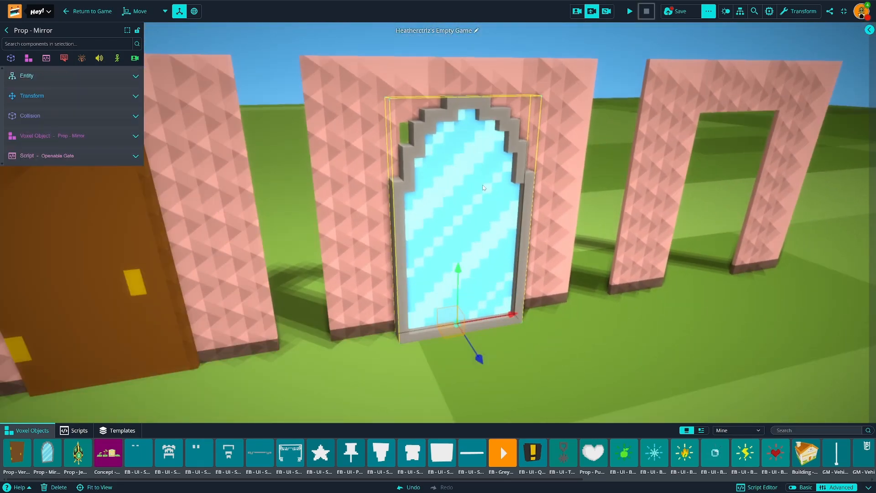
Step: Set the mirror's voxel object X offset to 7 and compare its pivot placement with the brown door
left_click(77, 138)
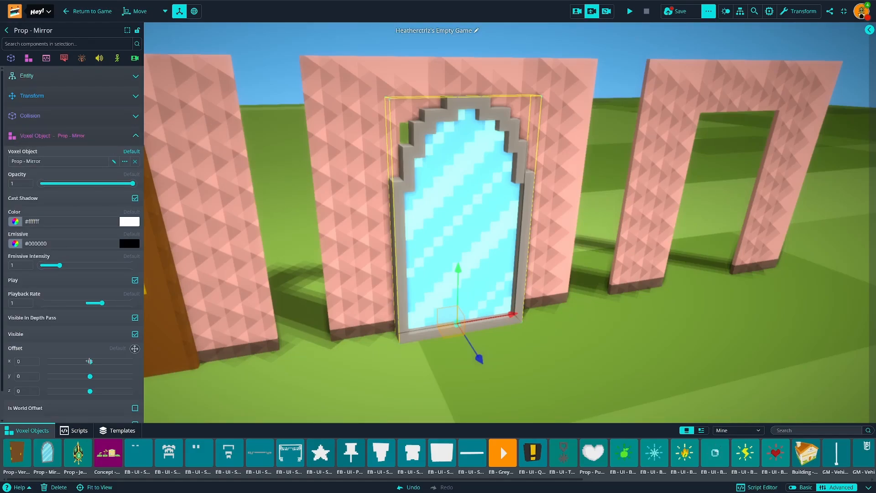
left_click_drag(89, 361, 92, 359)
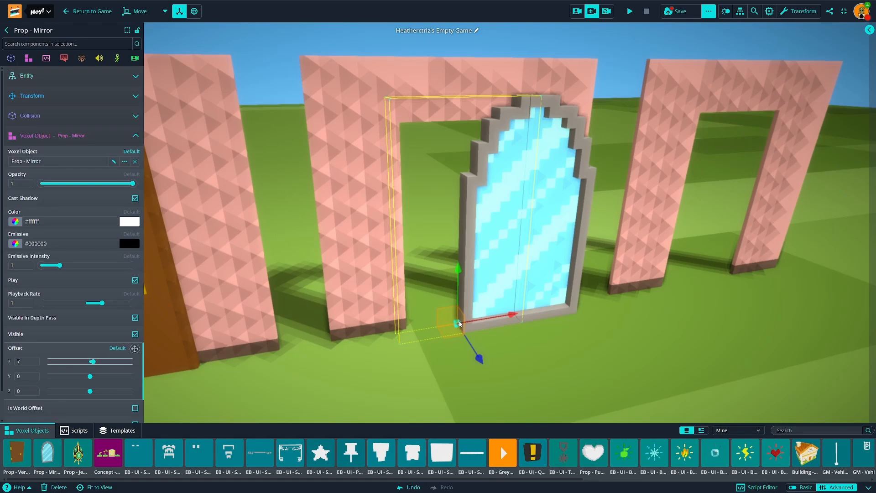
key("a")
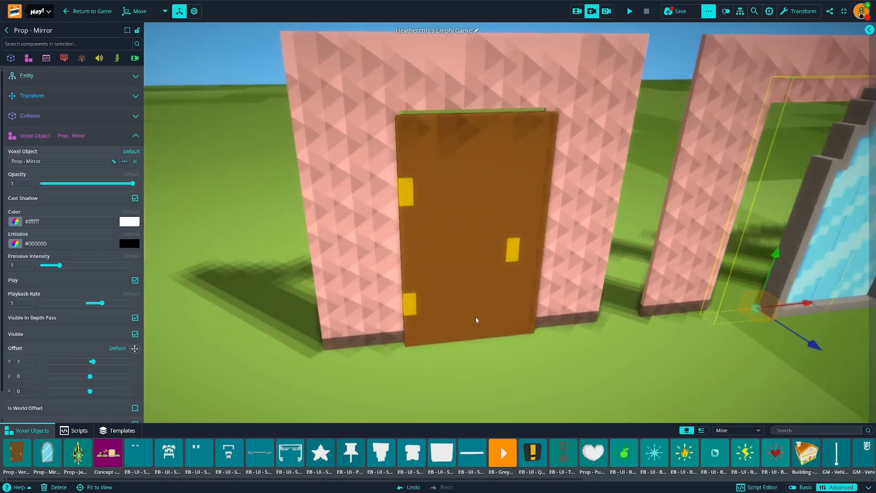
left_click(475, 318)
mouse_move(536, 364)
right_mouse_down()
mouse_move(608, 377)
mouse_move(581, 354)
mouse_move(532, 354)
right_mouse_up()
key("d")
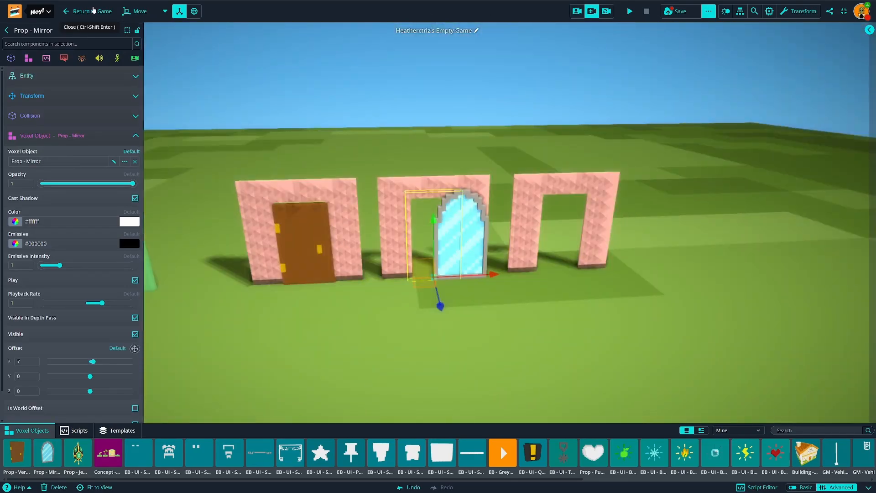
Step: Return to the game and walk the avatar to the mirror and back to test its hinged swing
left_click(93, 10)
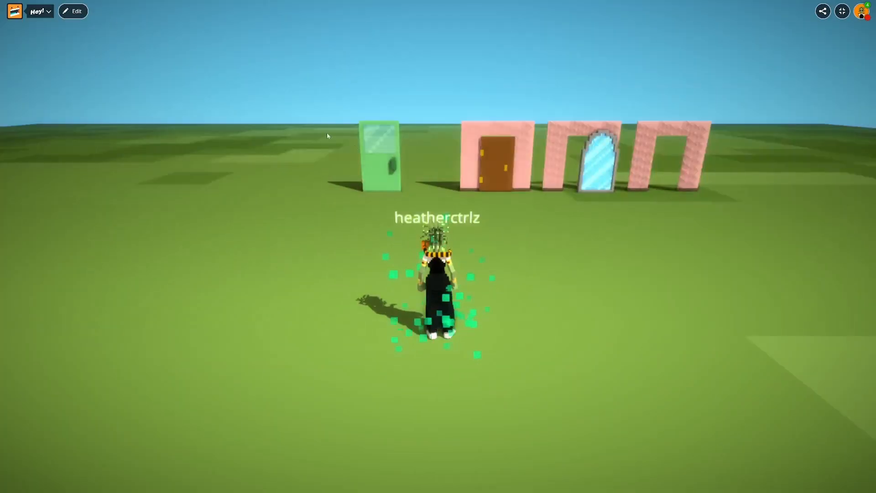
key("w")
right_click_drag(506, 165, 492, 187)
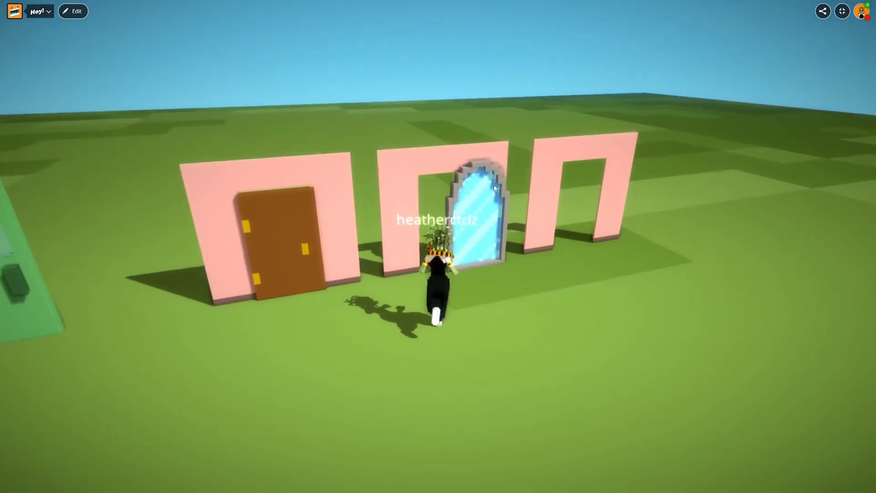
left_click(492, 187)
key("s")
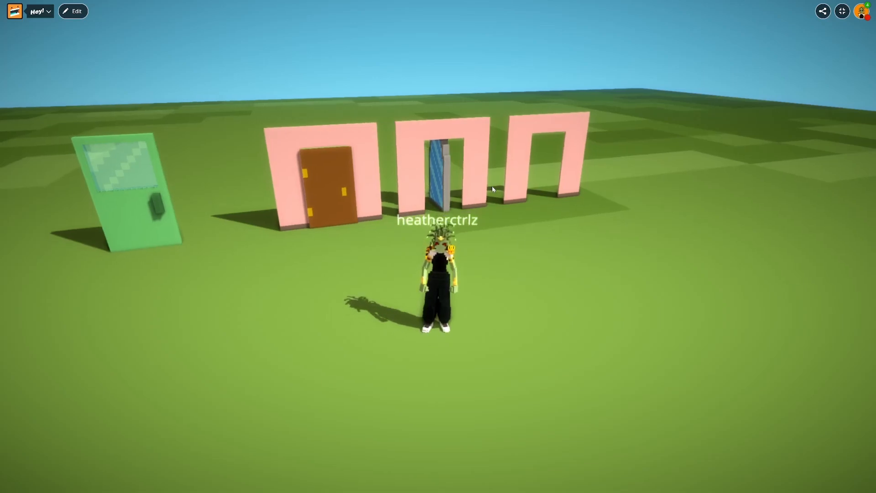
key("w")
key("s")
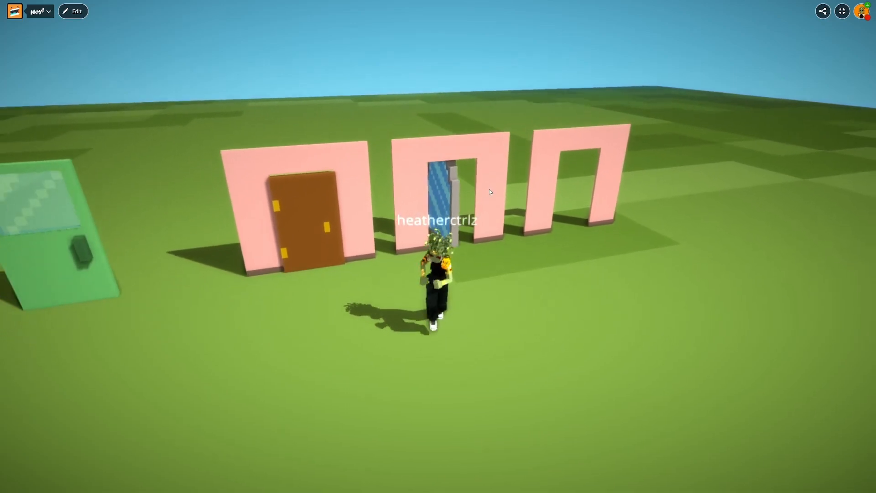
key("w")
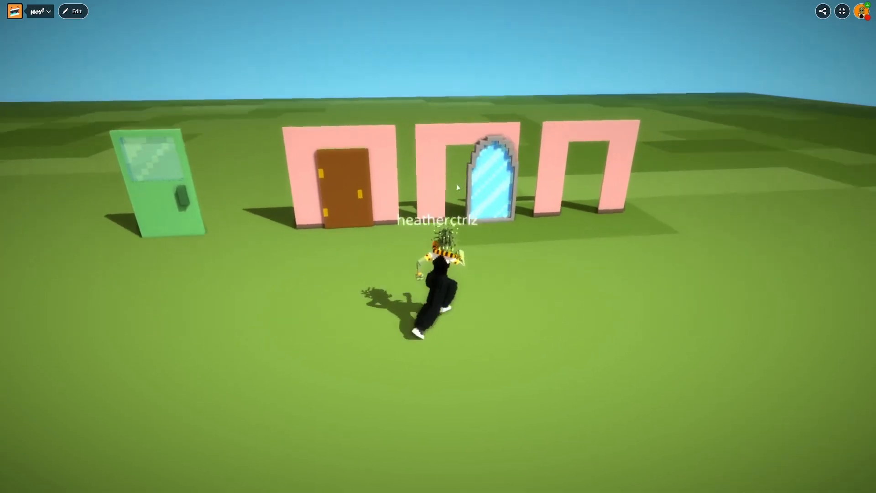
Step: Walk the avatar around the second doorway and against the open mirror to check where its collision blocks the way
key("d")
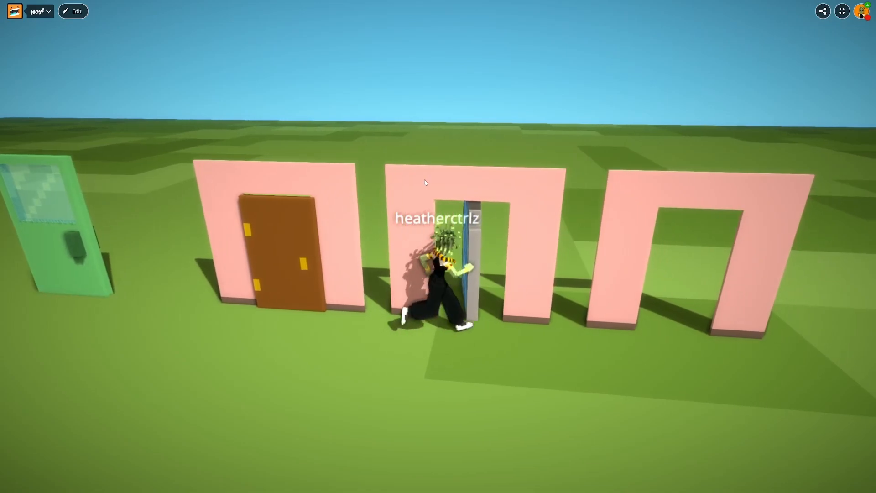
key("s")
key("w")
key("a")
key("a")
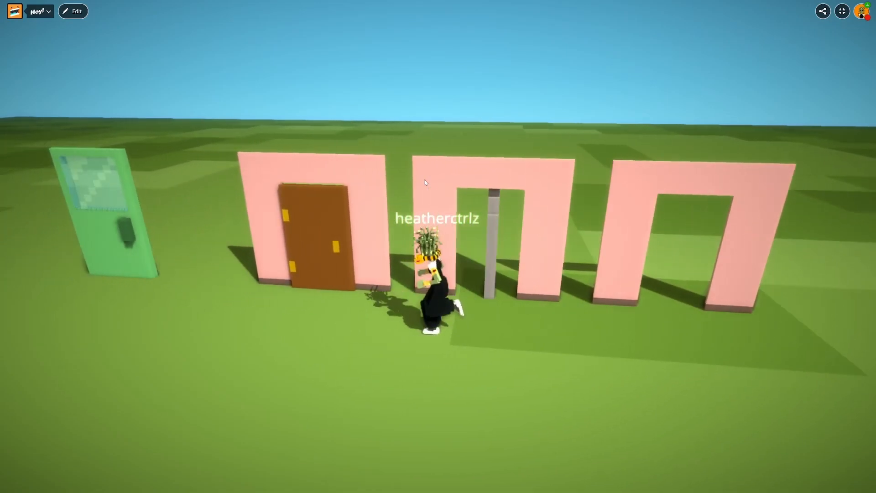
key("s")
key("d")
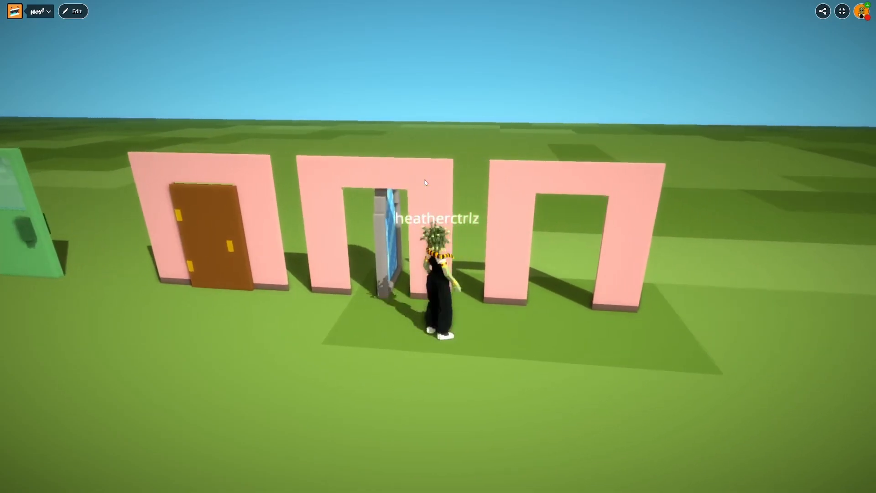
key("w")
key("a")
key("s")
key("s")
key("d")
key("w")
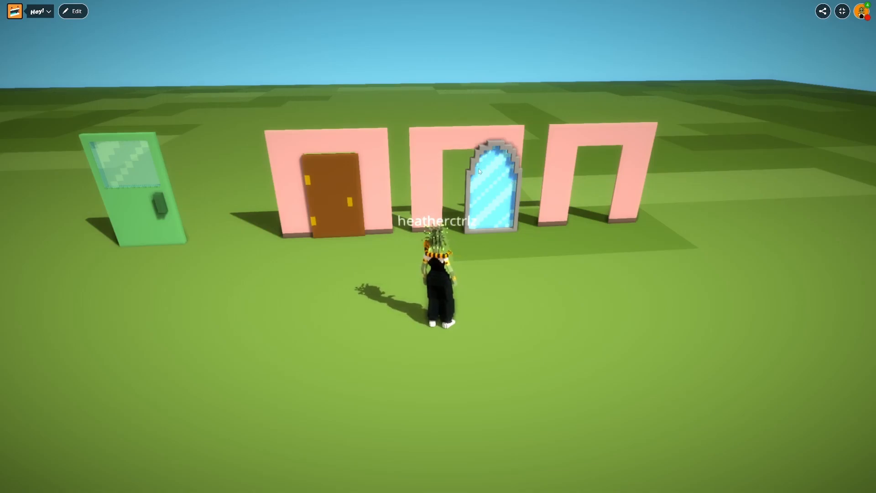
Step: Reopen the game for editing and set the mirror's collider to BOX with an X offset of 7
left_click(78, 8)
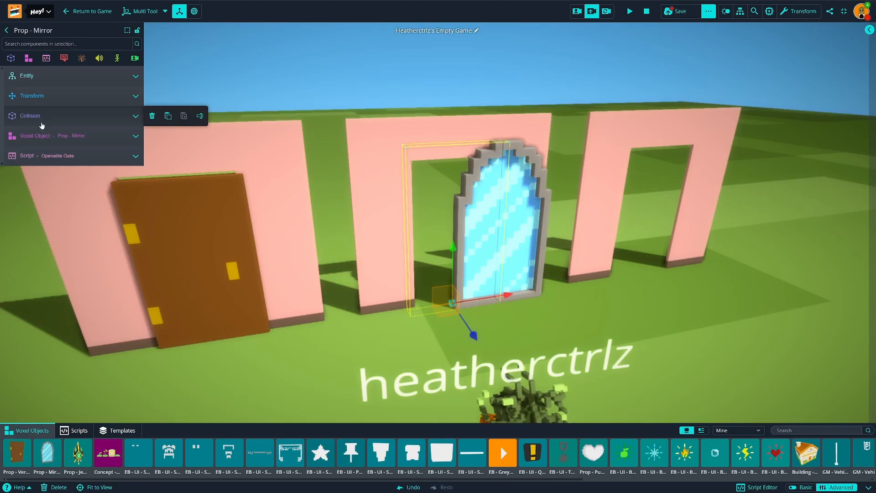
left_click(41, 121)
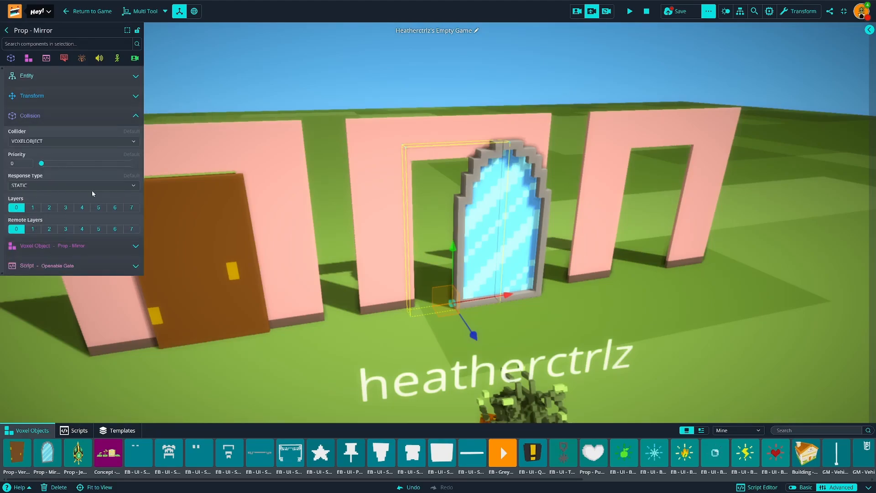
left_click(37, 142)
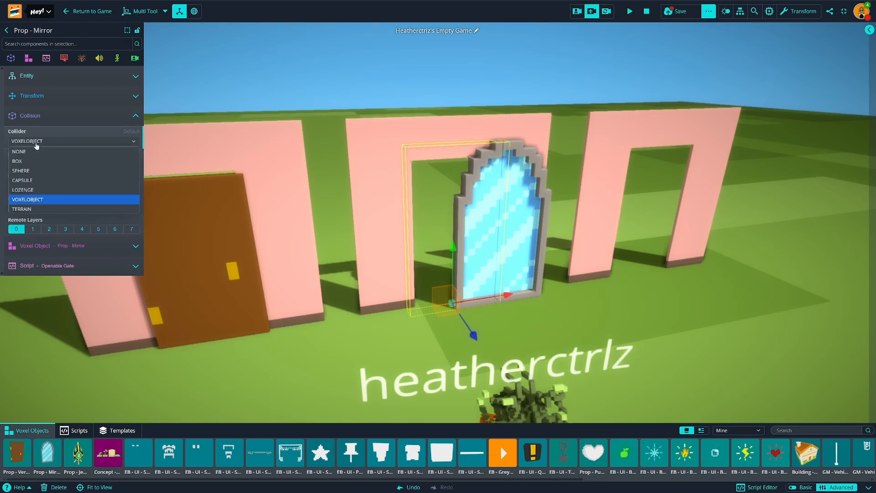
left_click(36, 163)
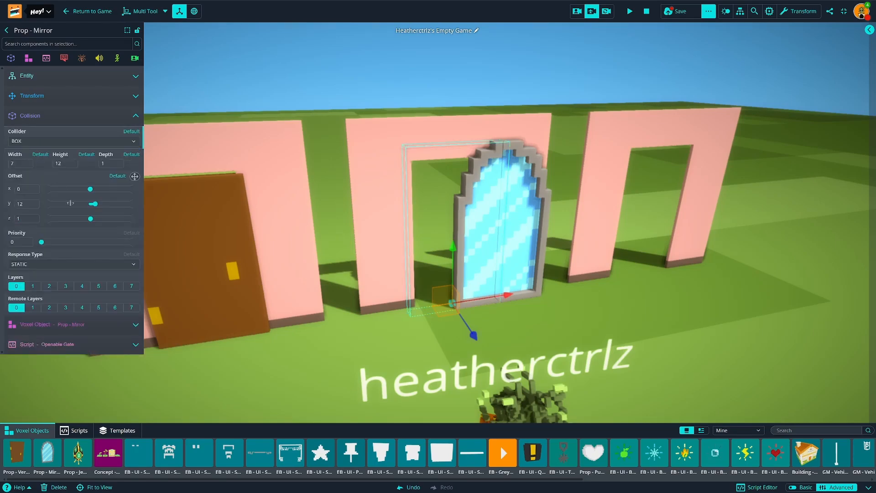
left_click_drag(91, 189, 94, 187)
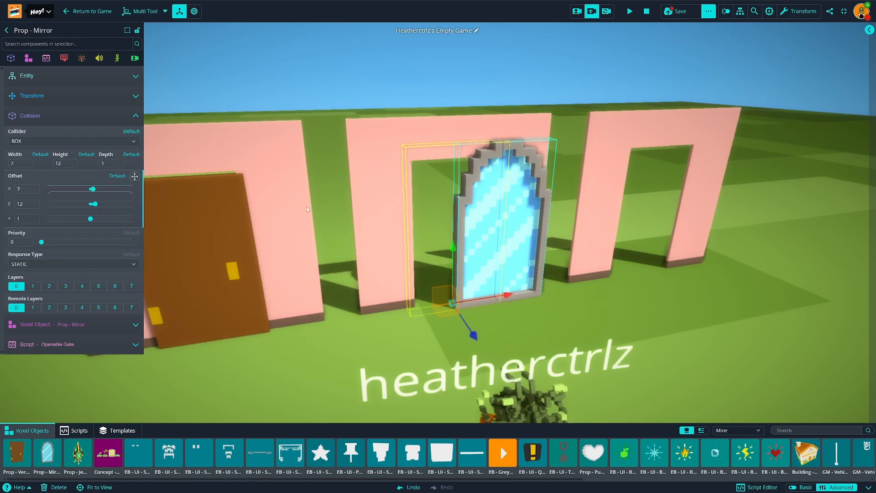
Step: Return to the game and walk the avatar through the second doorway and back to test the mirror's box collider
right_click_drag(511, 181, 551, 154)
key("w")
key("w")
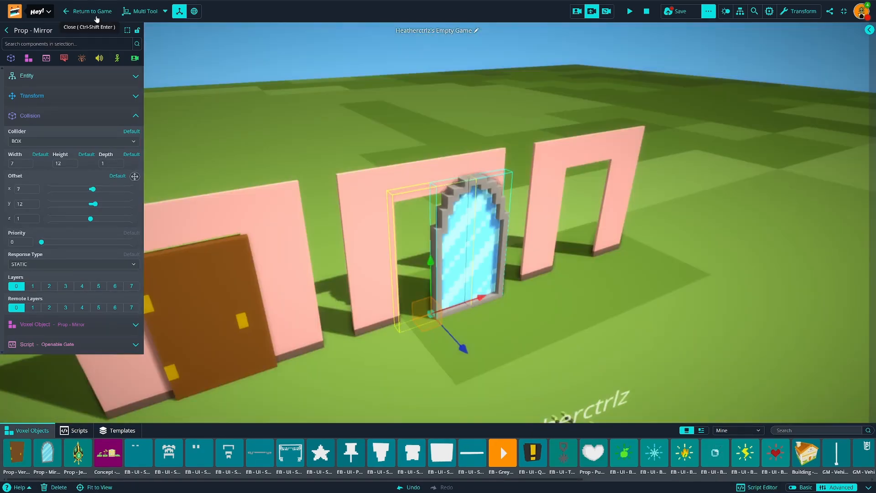
left_click(95, 16)
key("w")
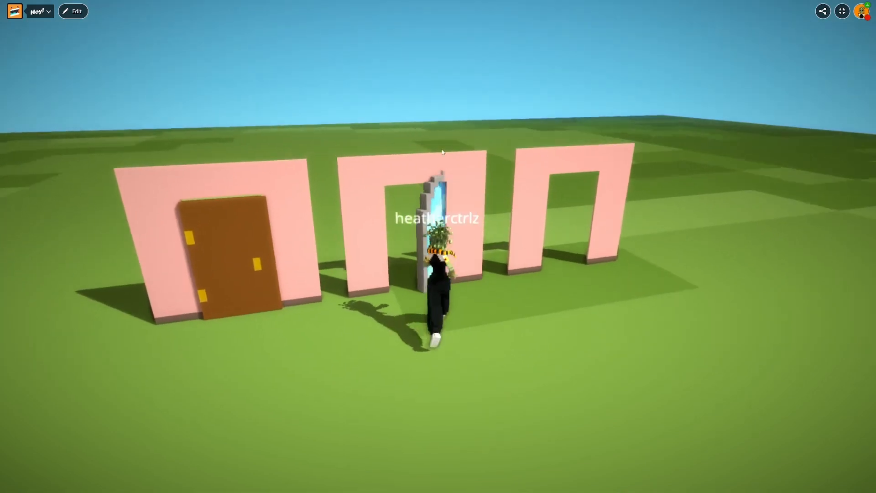
key("a")
key("d")
key("a")
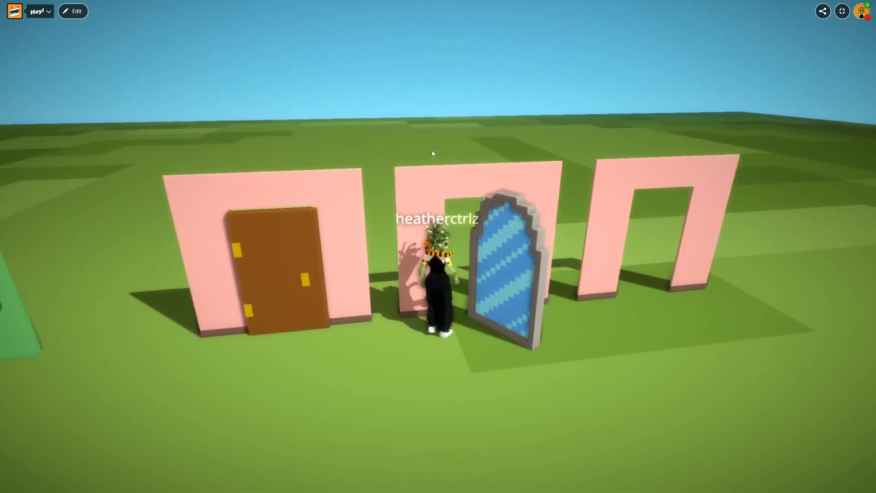
key("s")
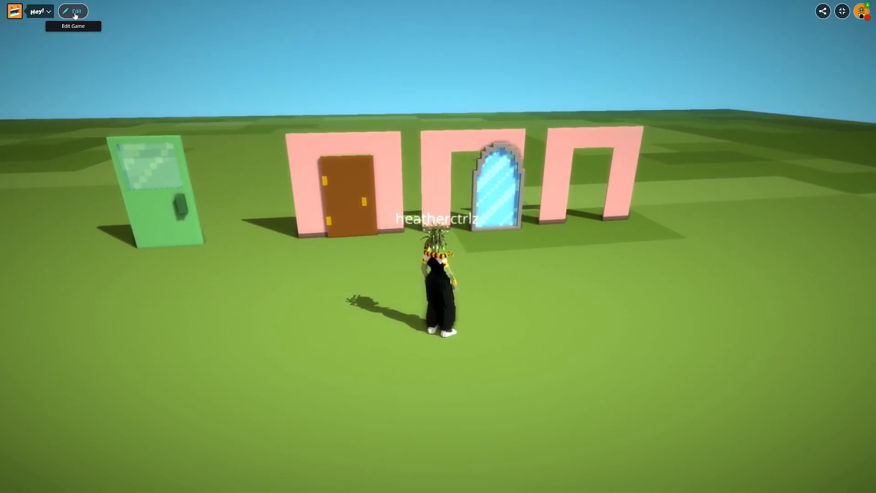
Step: Reopen the editor, reset the game and move the mirror along its X axis to centre it in the second doorway
left_click(73, 11)
left_click(646, 13)
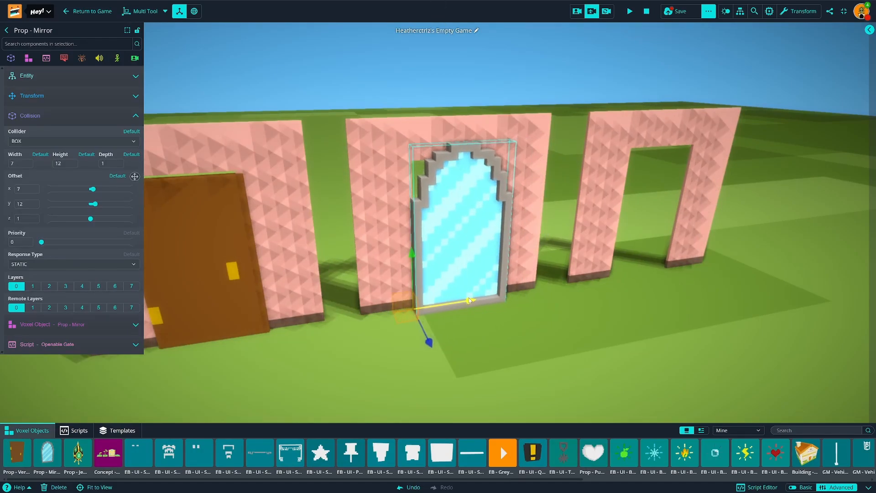
right_click_drag(470, 300, 478, 314)
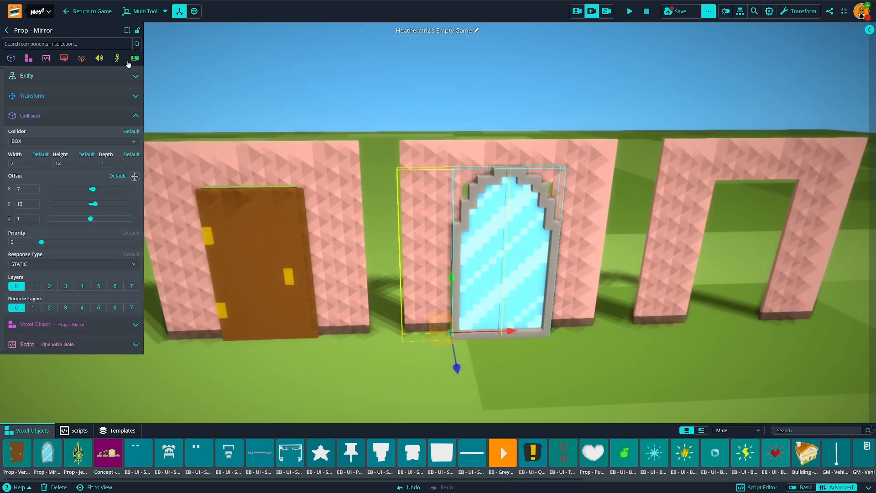
Step: Return to the game and walk the avatar up to the centred mirror and away again to check its opening
left_click(89, 11)
key("w")
left_click_drag(407, 154, 540, 168)
key("w")
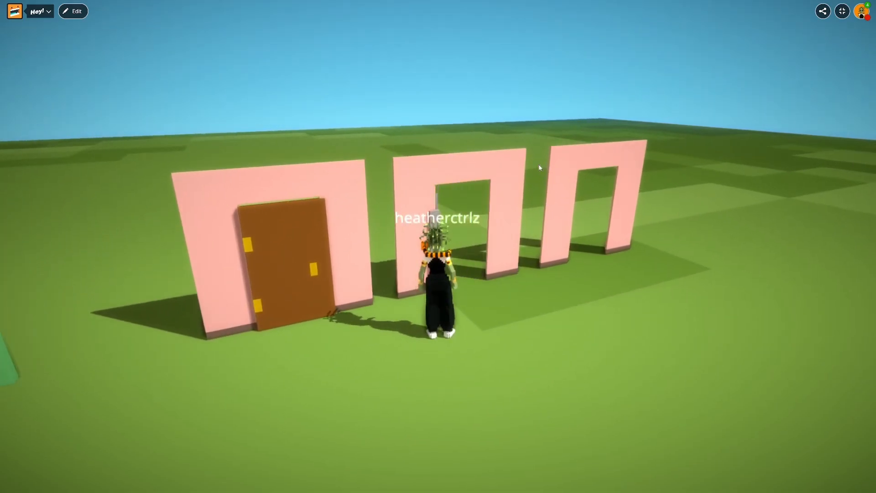
key("s")
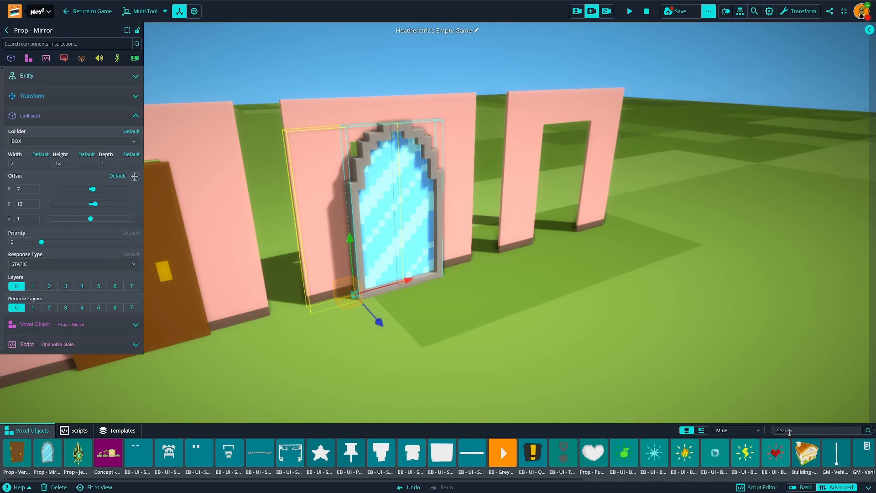
Step: Search the voxel objects for "chest" and place the Survival chest base with the Survival - Chest Lid on top near the third doorway
left_click(789, 431)
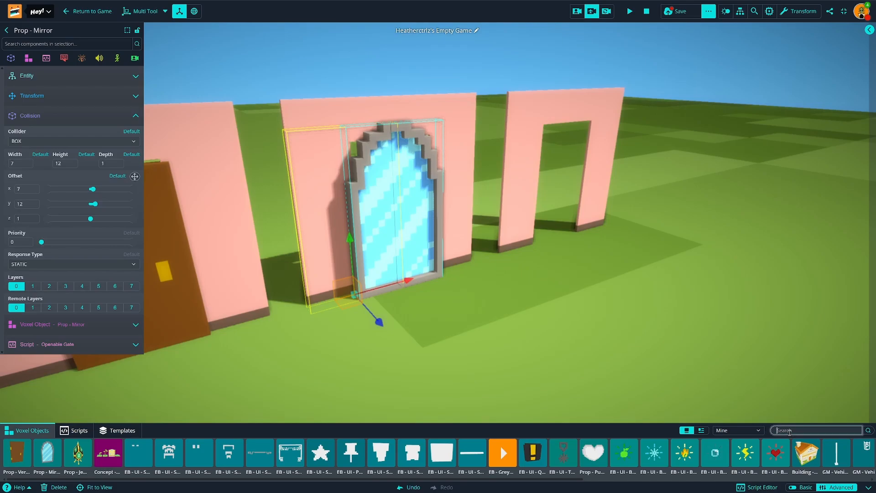
left_click(755, 431)
left_click(771, 430)
type("chest")
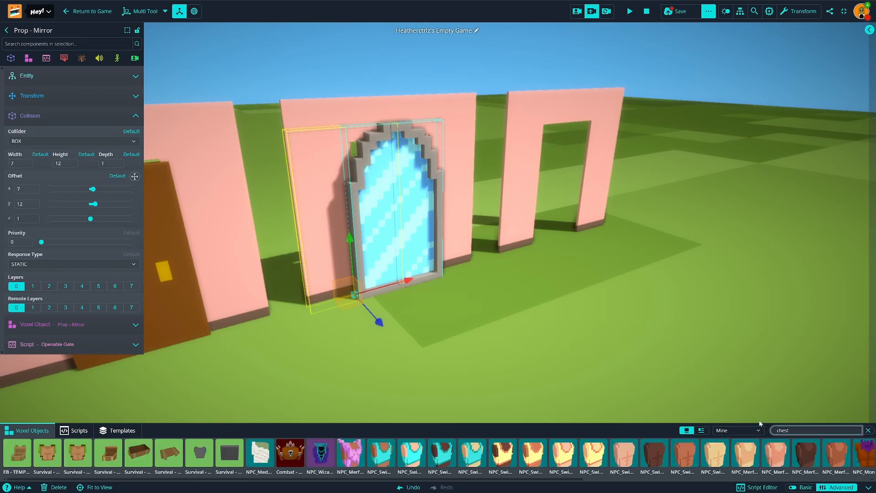
left_click_drag(138, 453, 593, 315)
left_click_drag(175, 457, 578, 294)
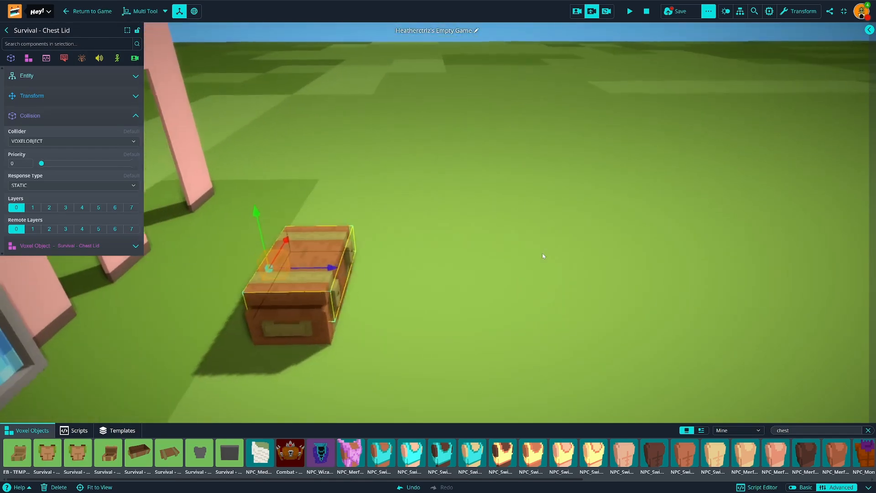
Step: Examine the chest lid's pivot point along its back edge from close up and from several angles
key("w")
right_click_drag(542, 253, 497, 232)
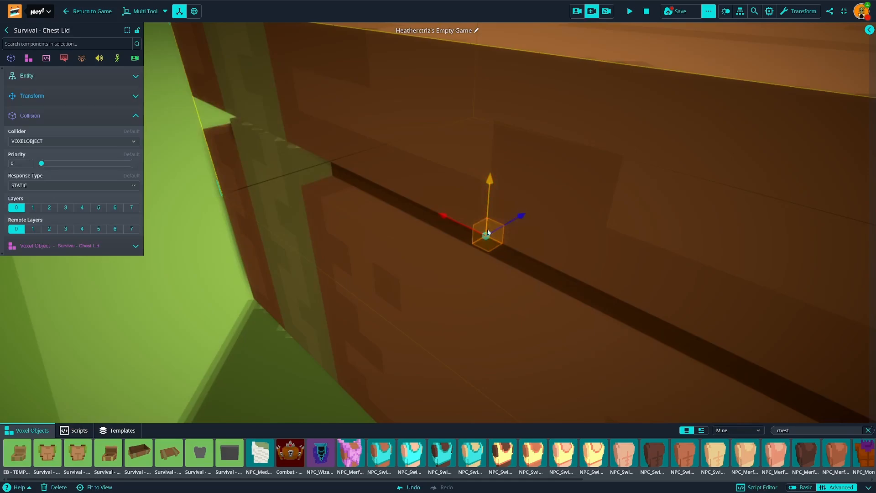
left_click(459, 319)
key("s")
right_click_drag(458, 319, 347, 260)
key("w")
key("d")
key("a")
left_click(451, 224)
key("a")
right_click_drag(436, 249, 403, 256)
key("w")
key("s")
key("d")
key("w")
key("a")
key("s")
key("d")
Step: Collapse the mirror's Collision settings and paste the copied Openable Gate script as a new component on the chest lid
left_click(447, 212)
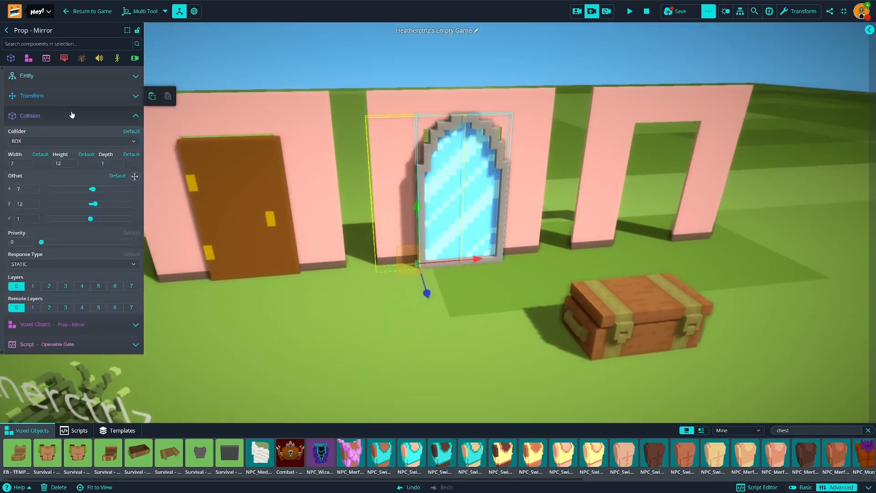
left_click(72, 116)
left_click(639, 289)
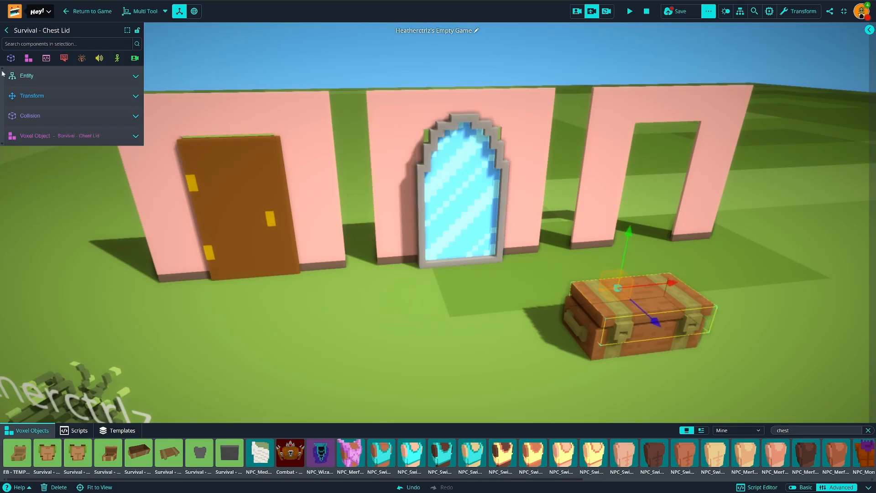
left_click(46, 58)
left_click(44, 83)
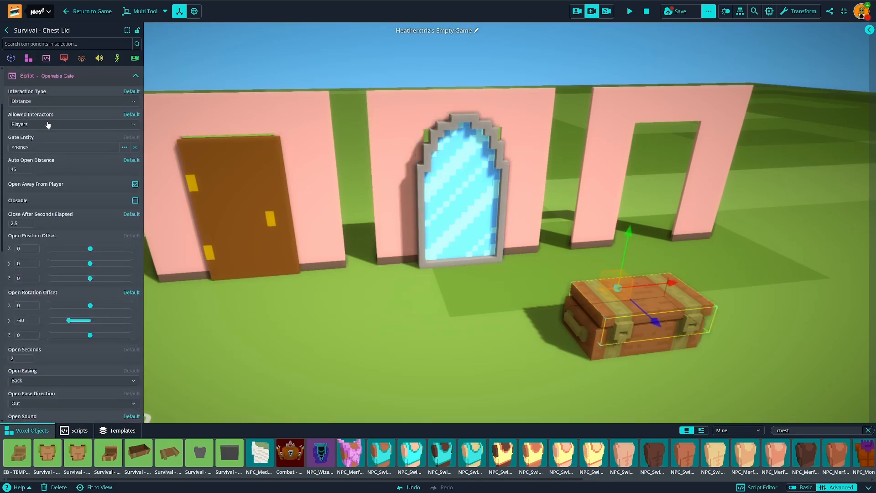
Step: Set the chest lid's Open Rotation Offset in the Openable Gate script to X 90 and Y 0
scroll(63, 296, "down", 4)
scroll(59, 337, "up", 2)
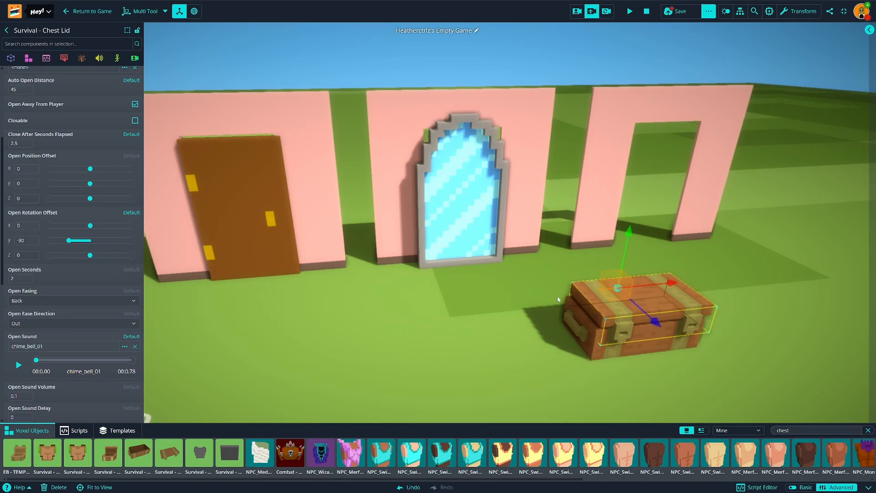
left_click(28, 240)
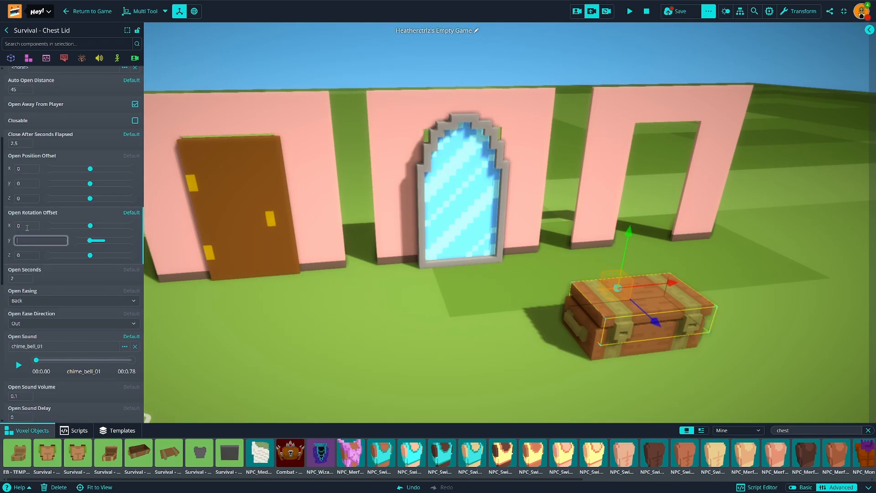
left_click(27, 226)
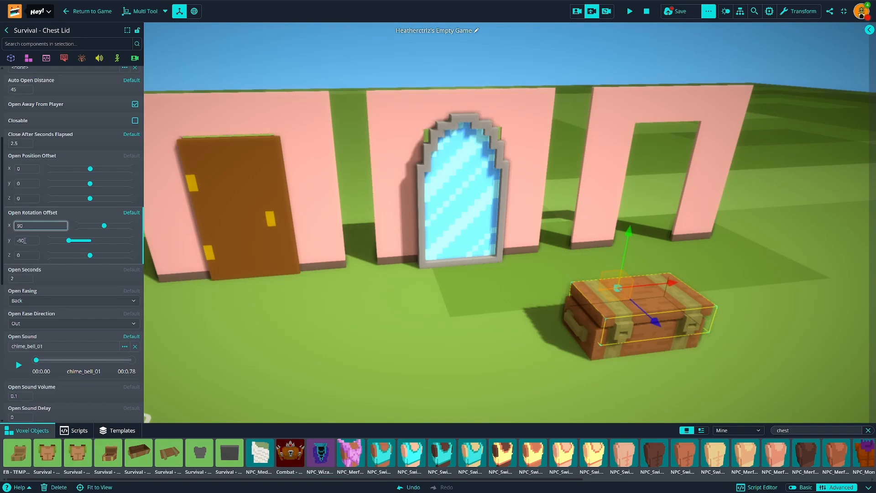
left_click(25, 241)
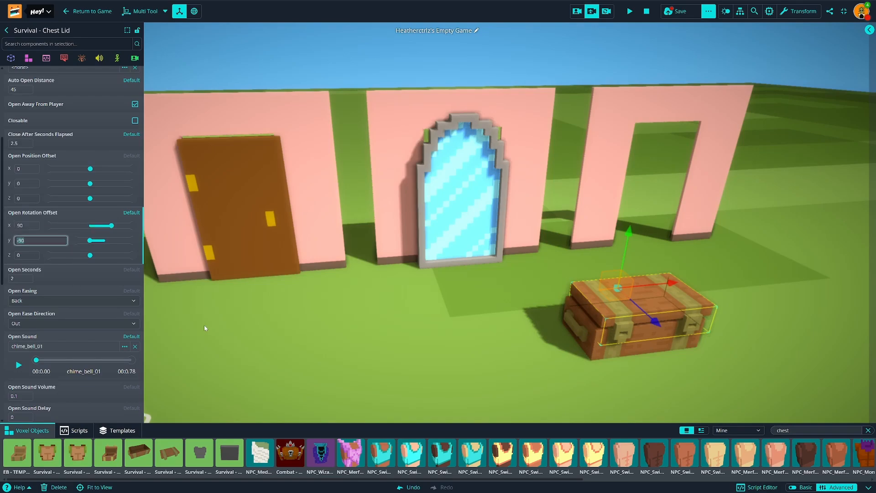
type("0")
key("Return")
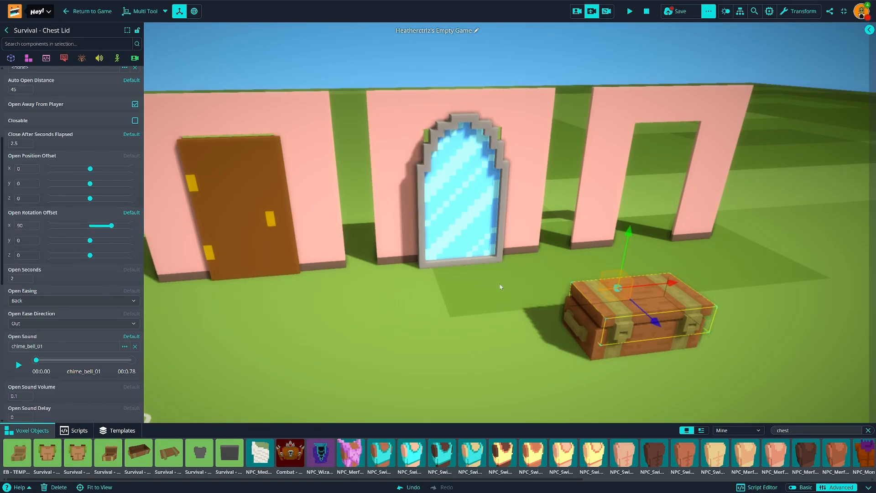
Step: Play the game in the avatar view and walk up to the chest and away again to check the lid's opening
left_click(629, 12)
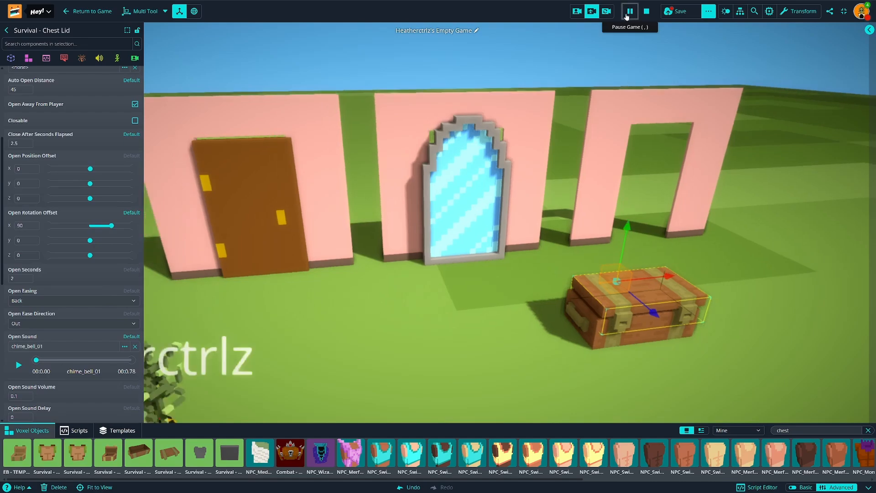
left_click(577, 11)
key("w")
key("s")
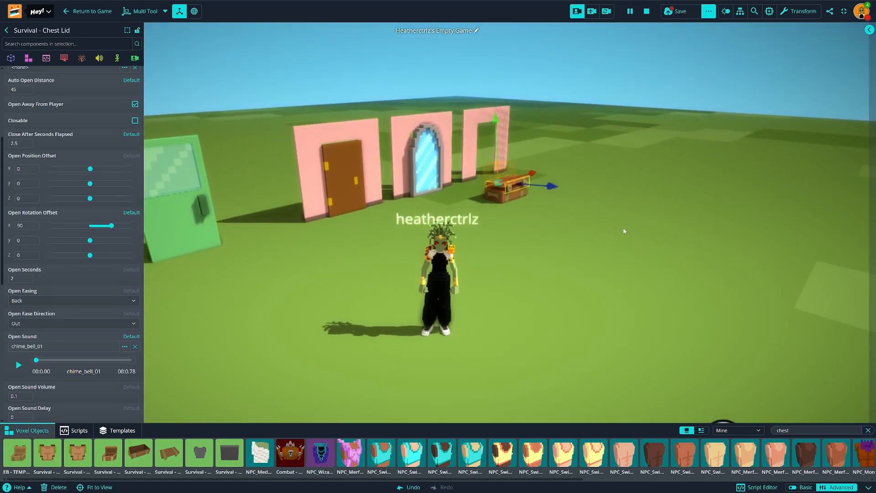
key("w")
key("d")
key("s")
key("a")
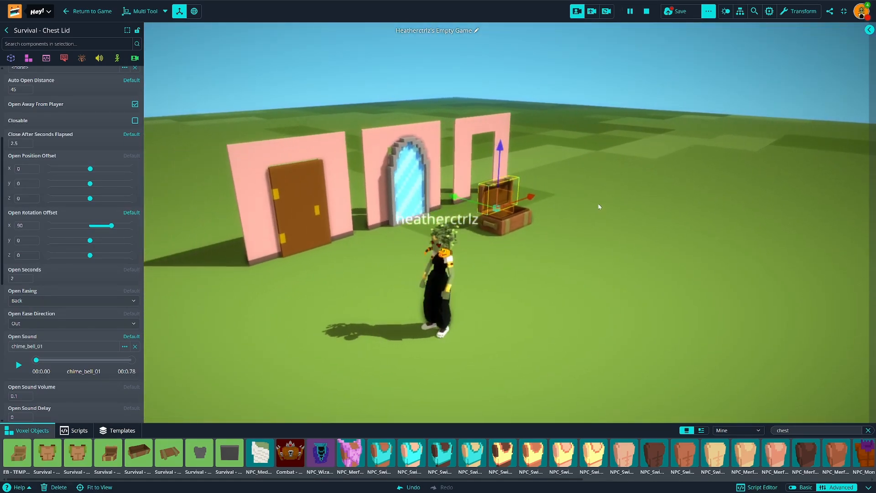
left_click_drag(635, 219, 520, 223)
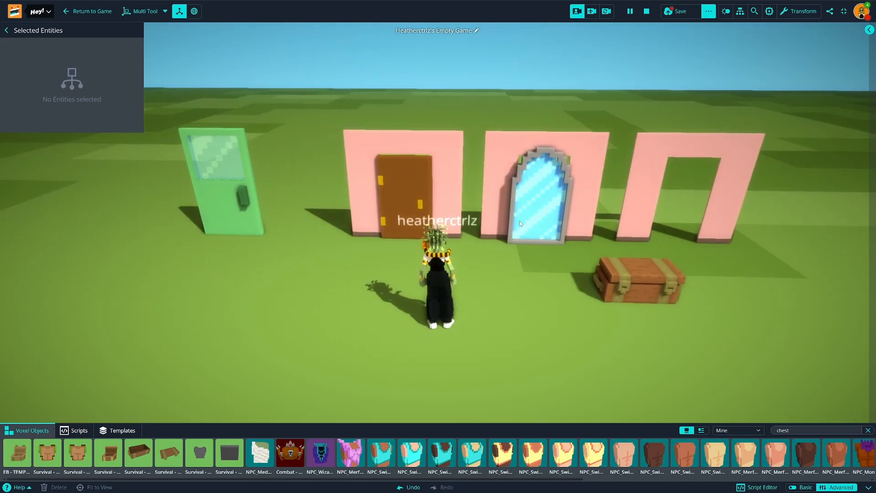